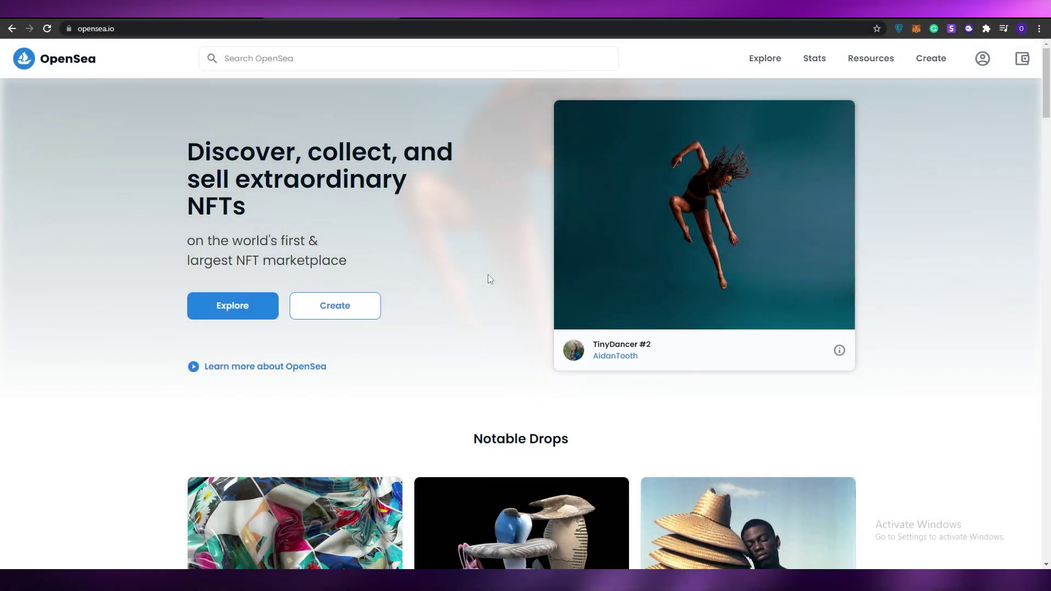
scroll(488, 275, "down", 1)
scroll(487, 275, "up", 1)
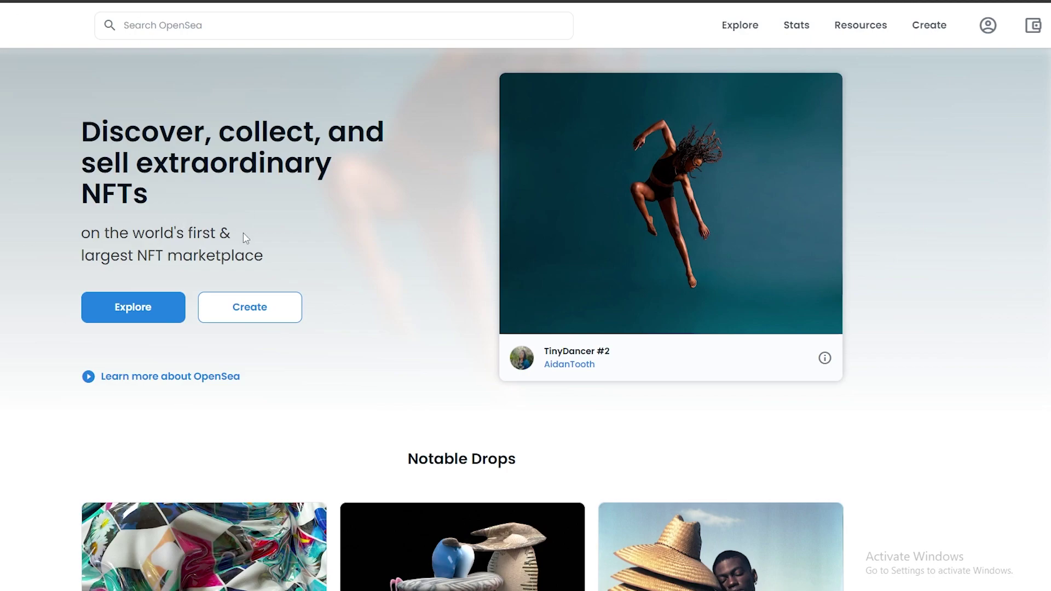
scroll(241, 234, "down", 10)
scroll(348, 233, "up", 10)
Open the wallet connection options and show the full list of supported wallet providers
left_click(1045, 31)
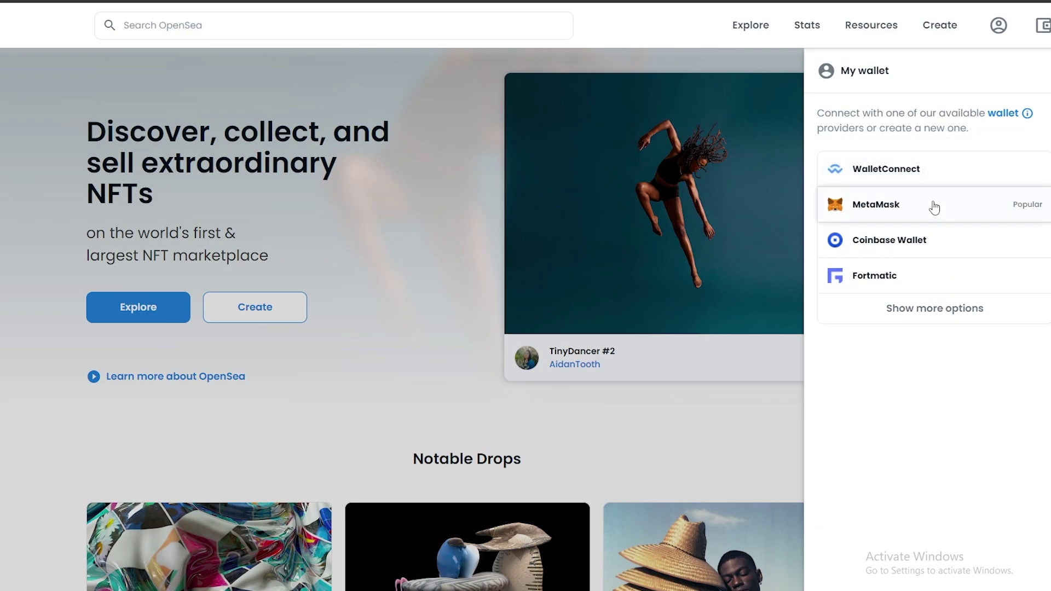
left_click(927, 311)
scroll(922, 305, "down", 1)
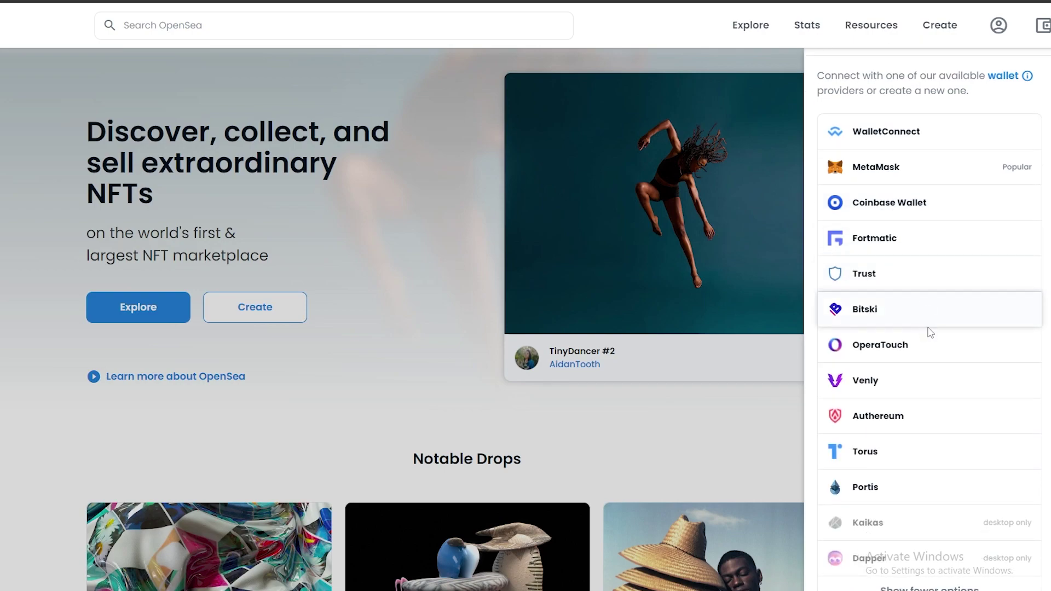
scroll(960, 554, "up", 1)
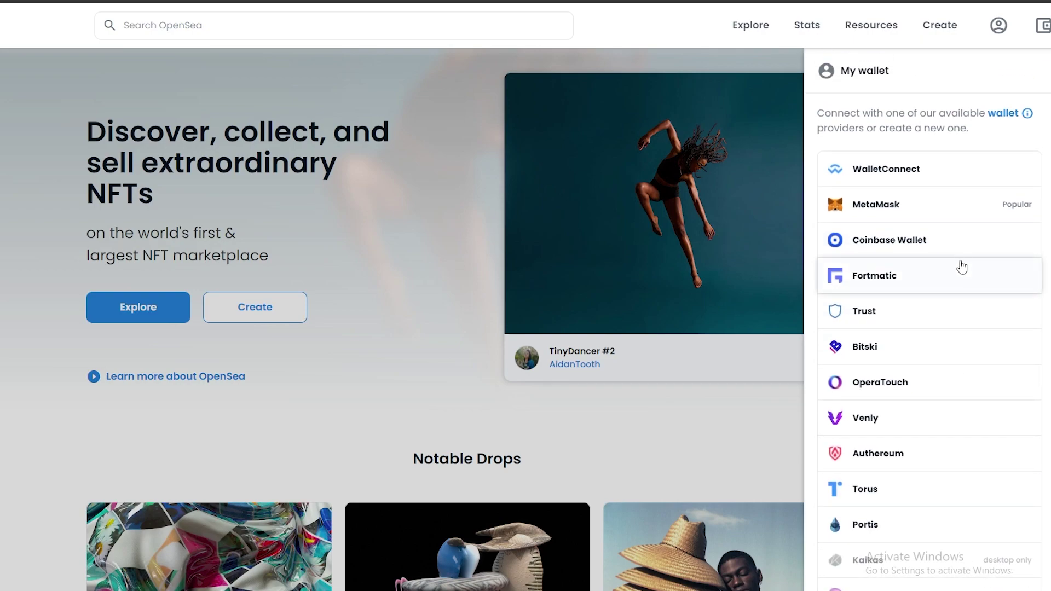
Connect Account 1 to OpenSea through MetaMask, approve the permission to view its address, and dismiss the wallet sidebar
left_click(896, 214)
mouse_move(935, 1)
left_mouse_down()
mouse_move(895, 8)
mouse_move(905, 26)
mouse_move(932, 20)
left_mouse_up()
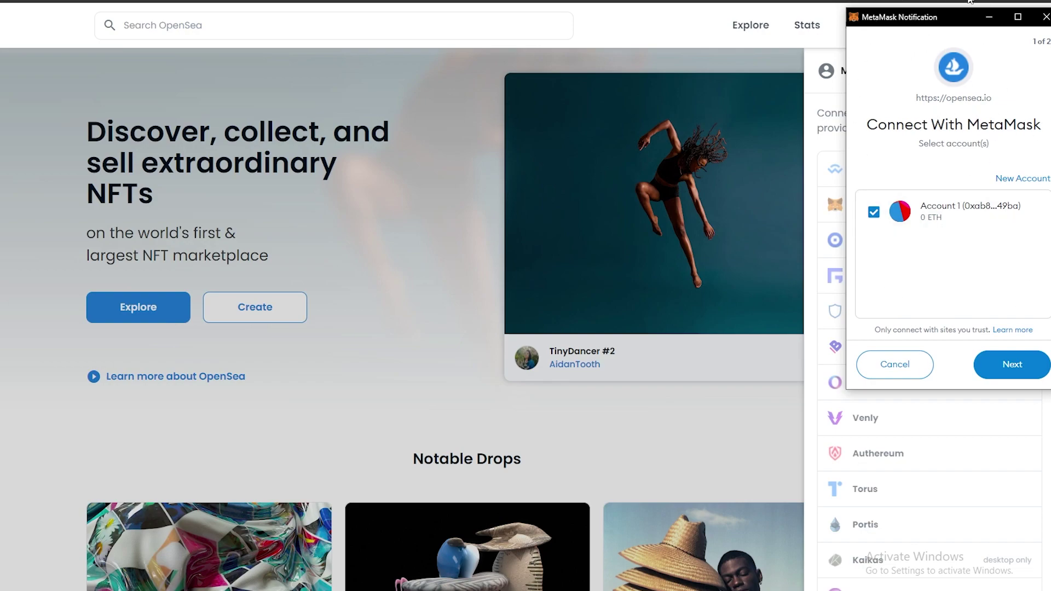
mouse_move(925, 20)
left_mouse_down()
mouse_move(880, 27)
mouse_move(941, 15)
mouse_move(923, 17)
left_mouse_up()
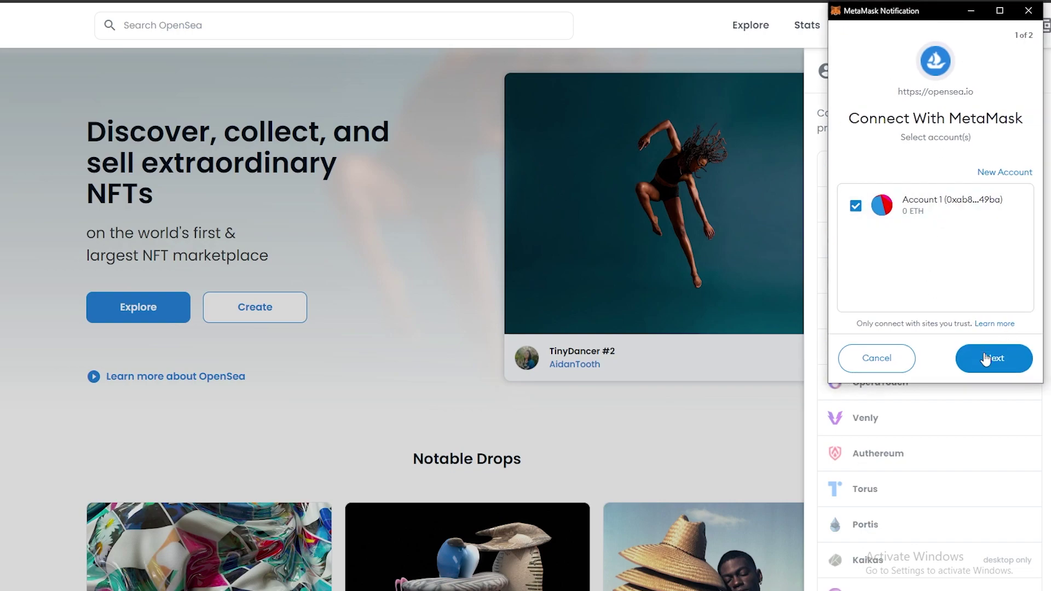
left_click(999, 371)
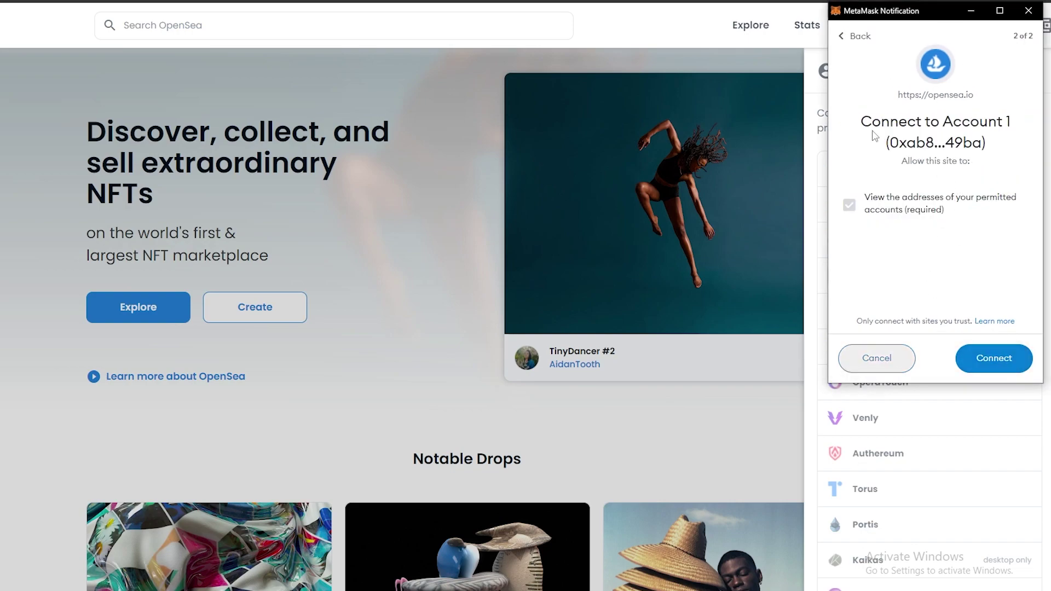
left_click(1004, 362)
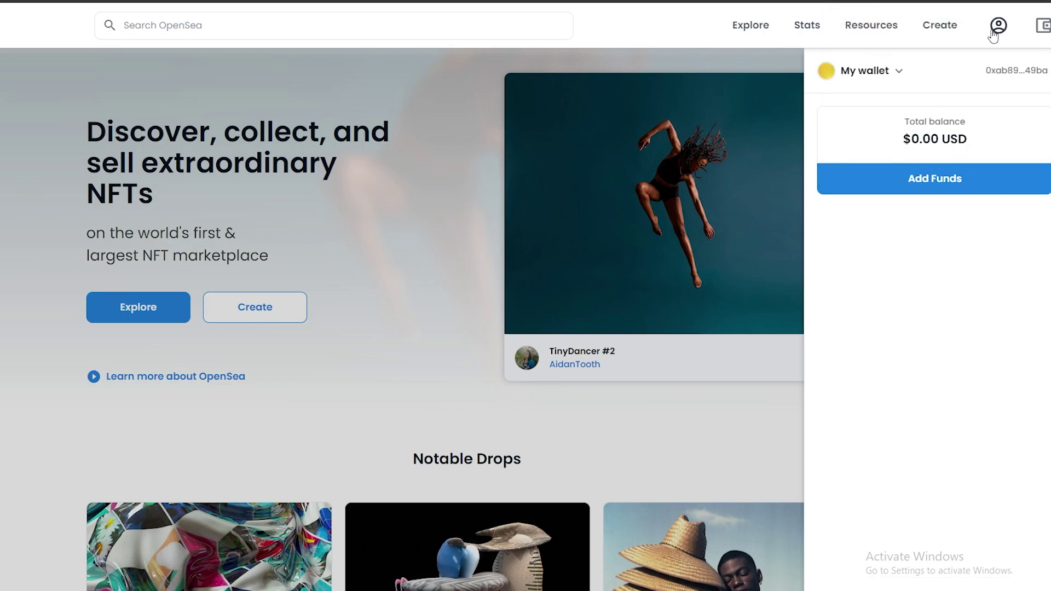
mouse_move(998, 22)
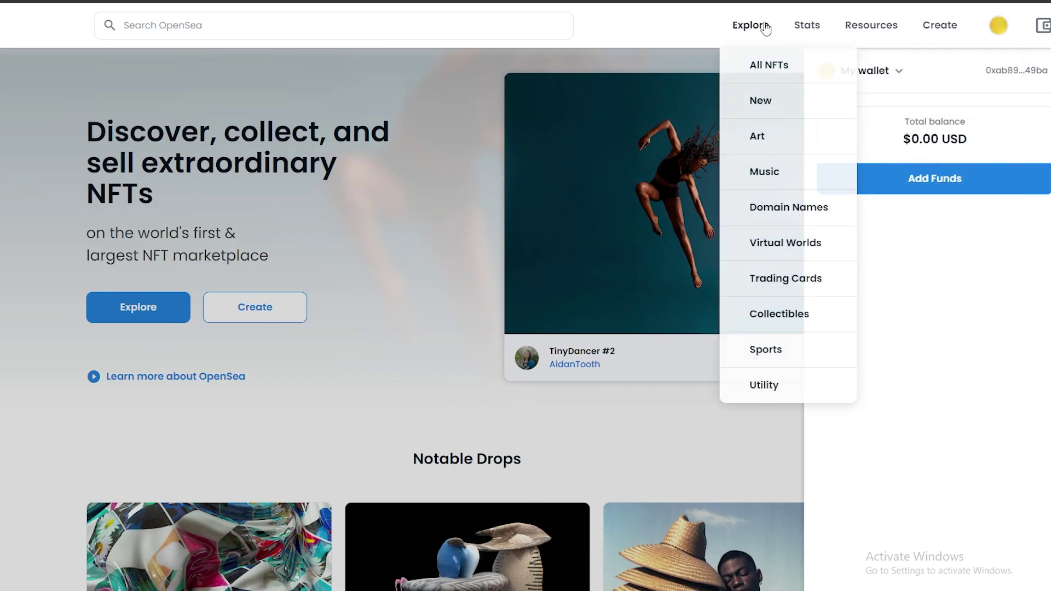
left_click(582, 68)
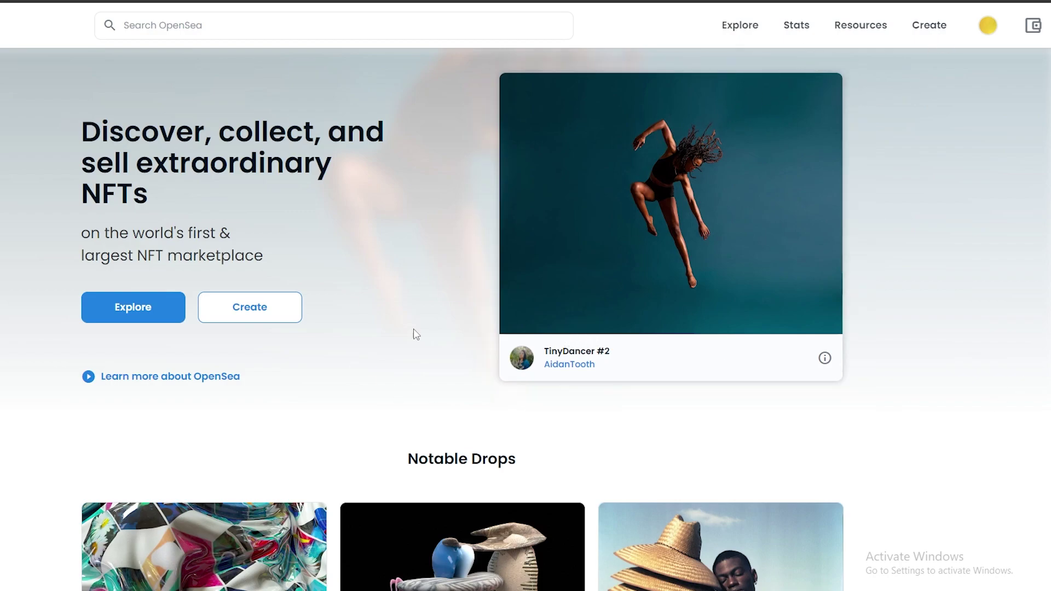
Switch to File Explorer and check the My NFT image in the Saved Pictures folder before returning to OpenSea
key("alt+Tab")
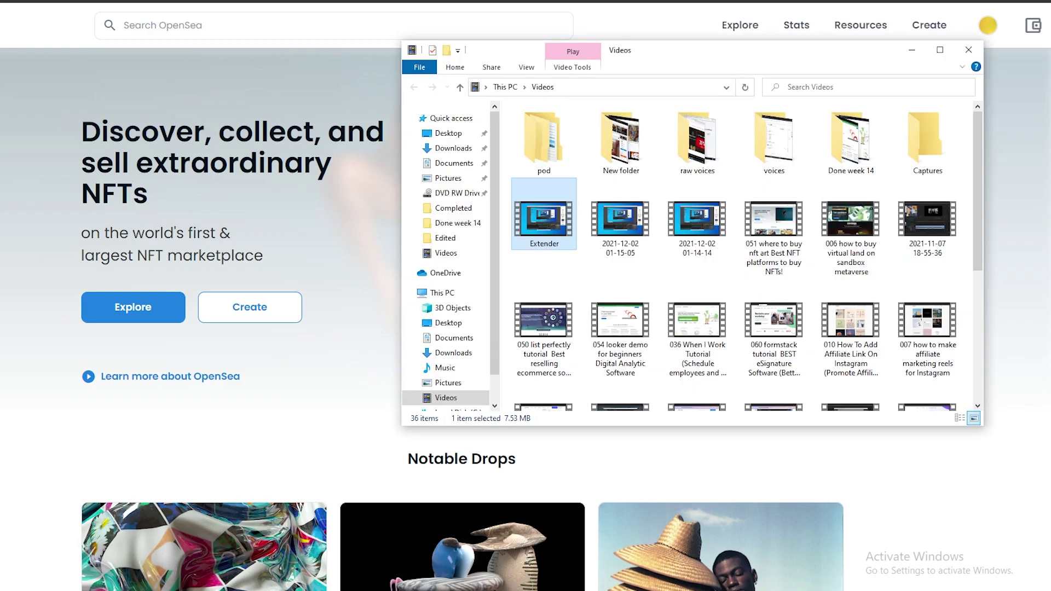
left_click(485, 386)
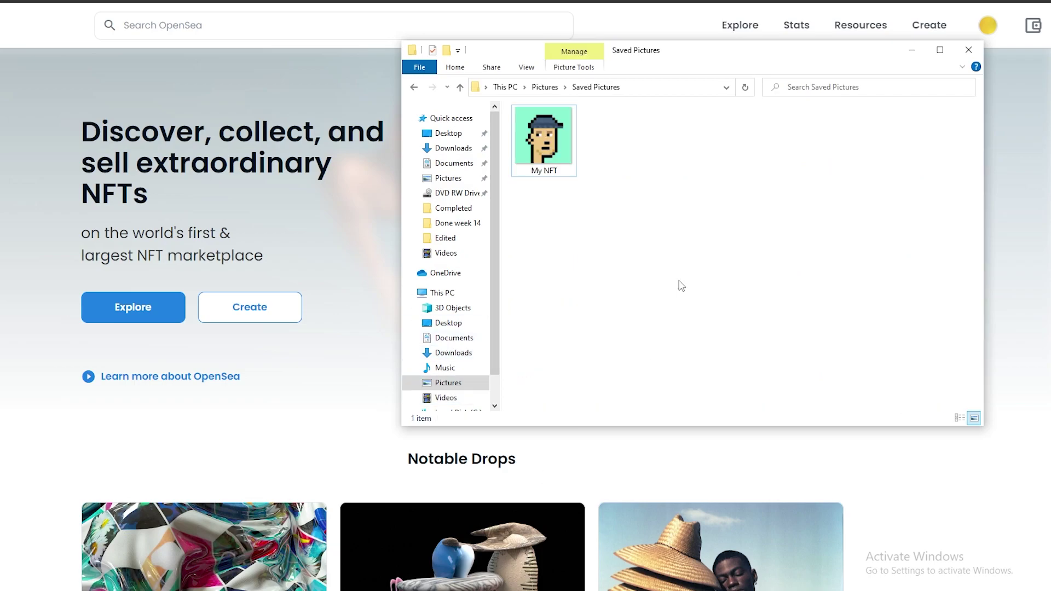
left_click(547, 159)
left_click(630, 244)
key("alt+Tab")
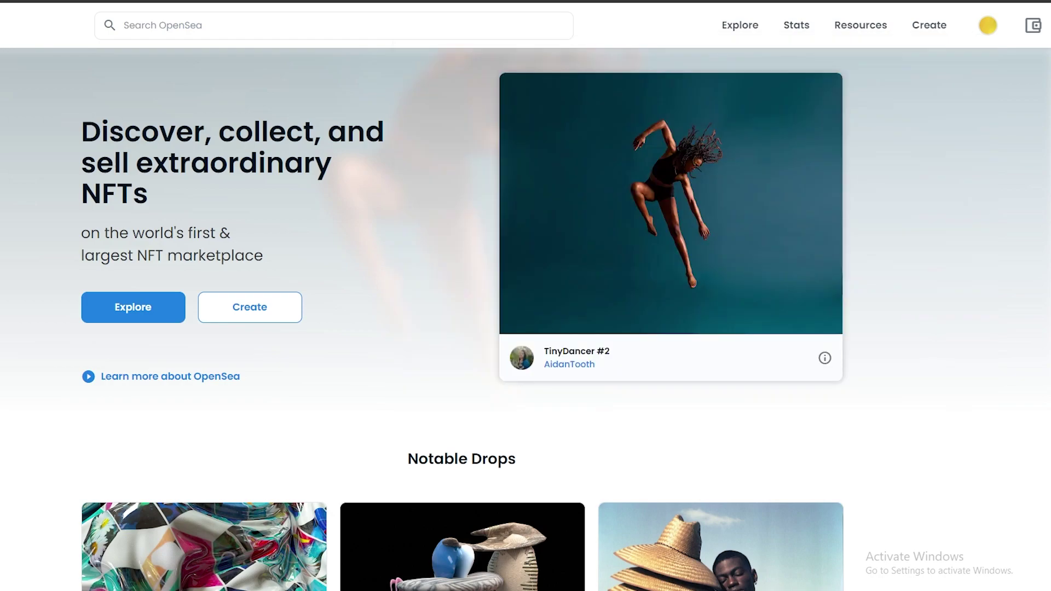
Start creating a new item from the homepage and sign the MetaMask sign-in request
left_click(283, 317)
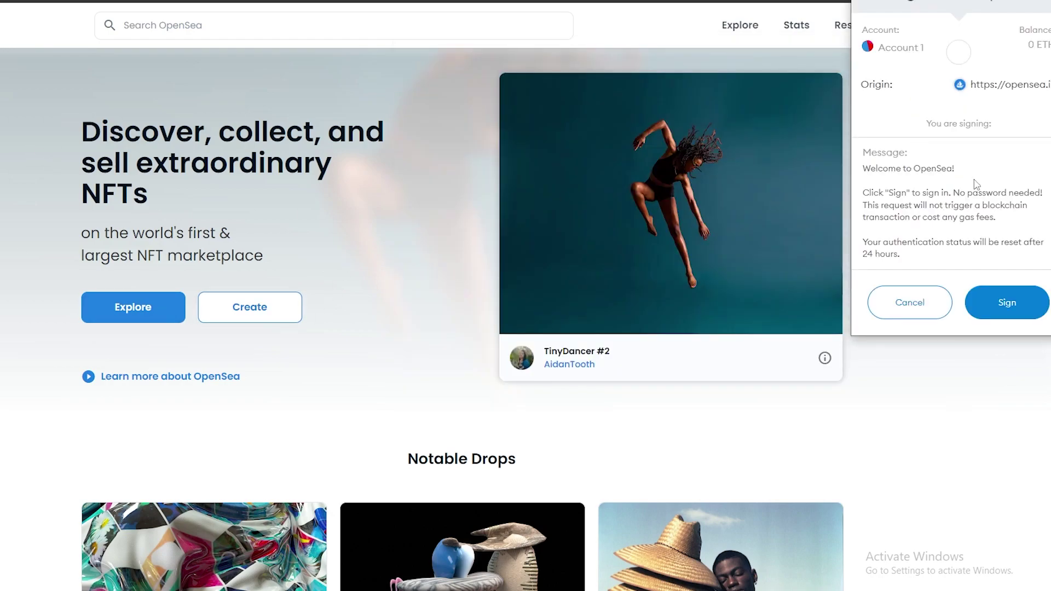
left_click(987, 311)
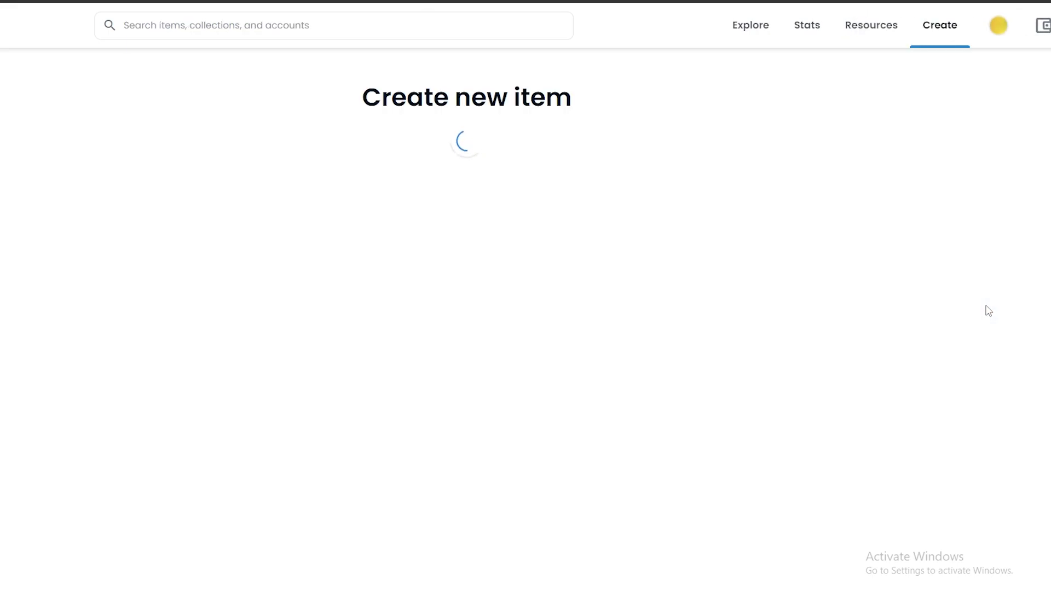
Look through the Create new item form, from the media upload, name, link and description fields to the collection and trait options
scroll(476, 95, "down", 10)
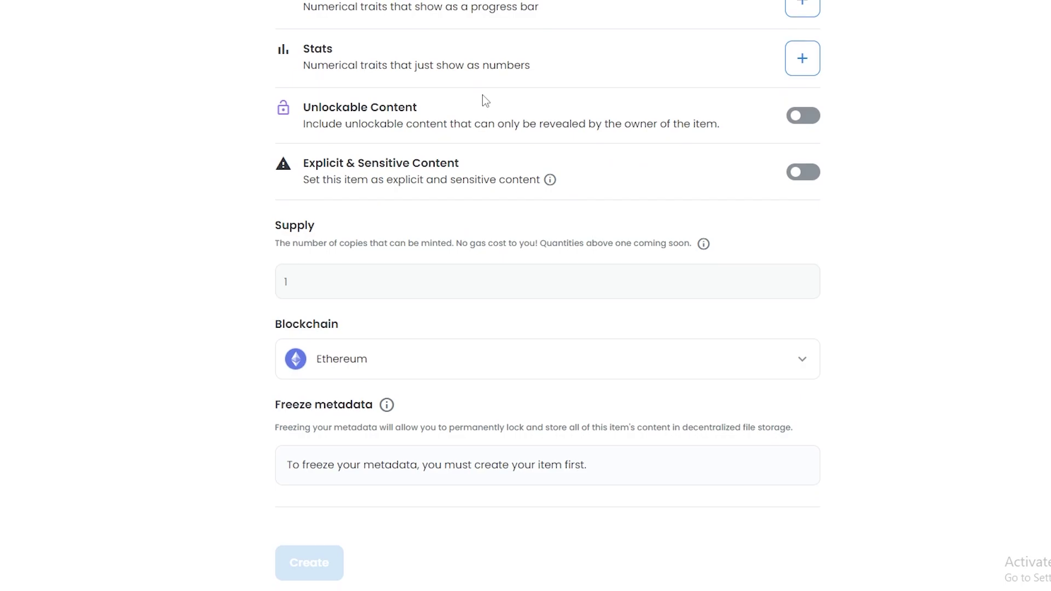
scroll(482, 94, "up", 12)
scroll(485, 101, "up", 3)
scroll(625, 183, "down", 1)
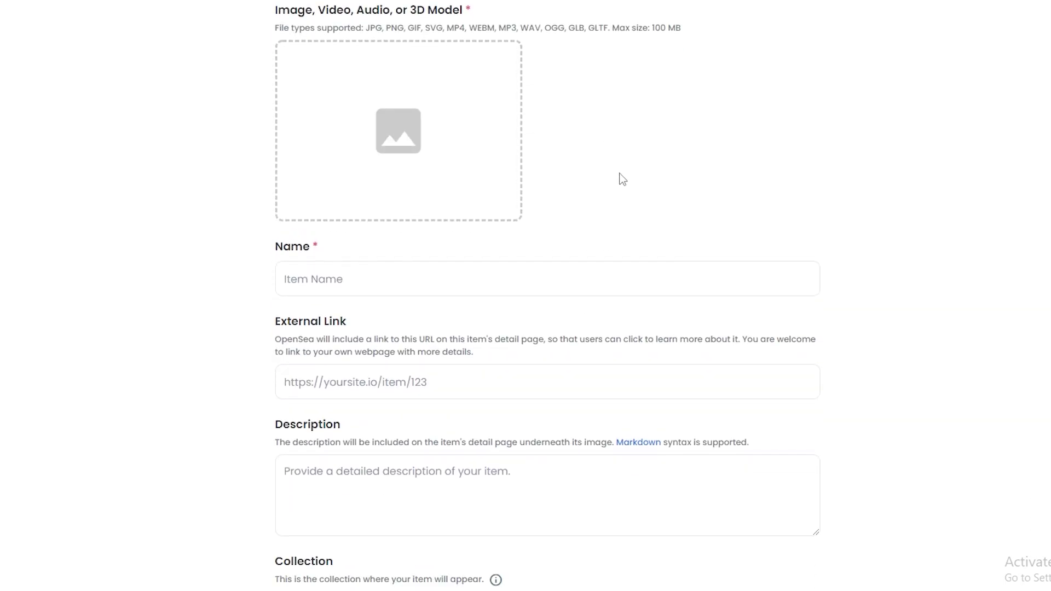
scroll(686, 188, "up", 1)
scroll(383, 206, "down", 5)
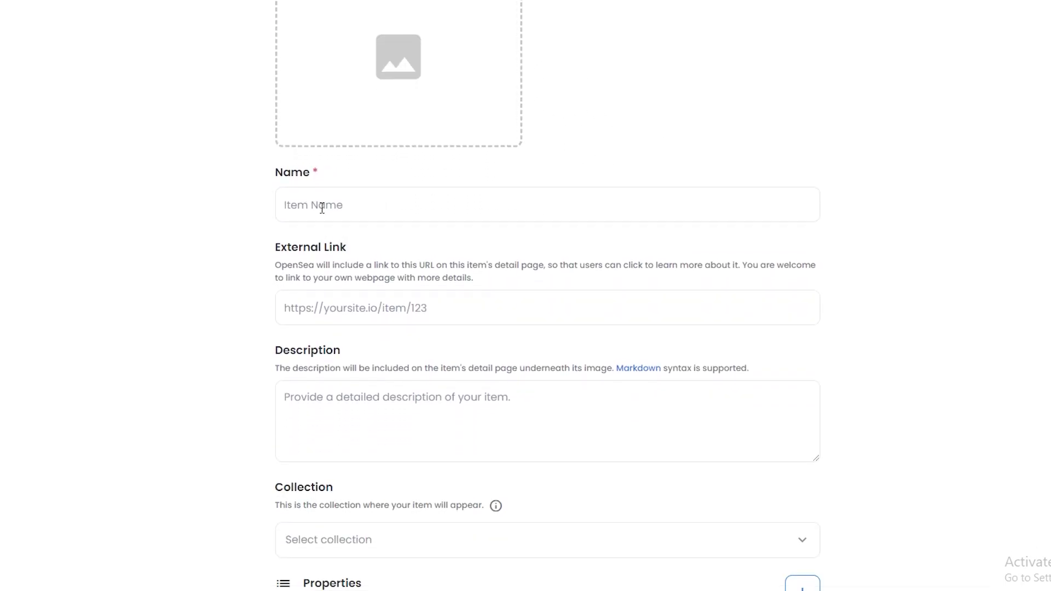
scroll(371, 214, "down", 1)
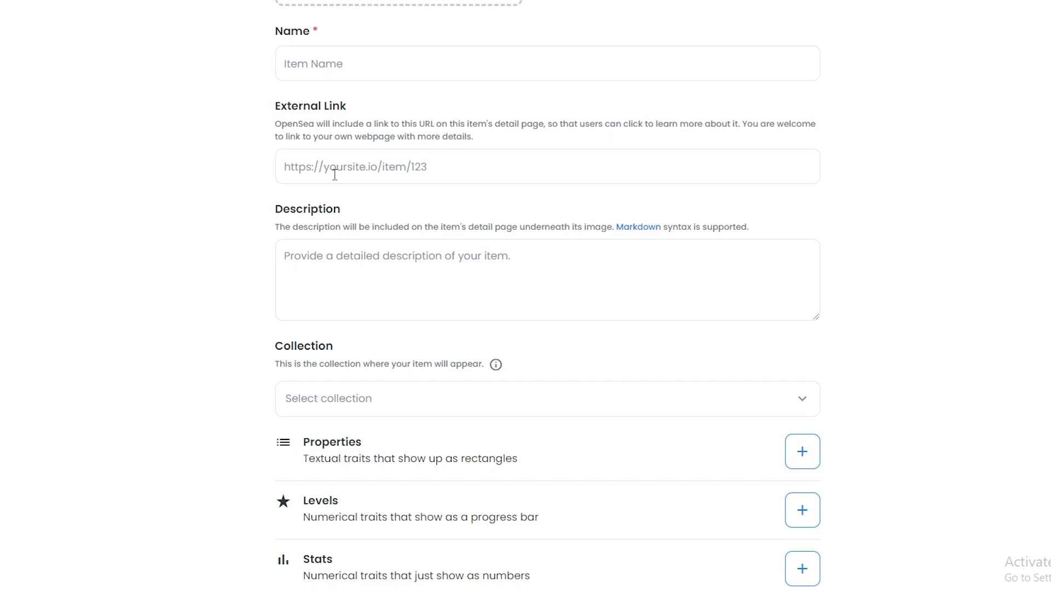
scroll(334, 174, "down", 5)
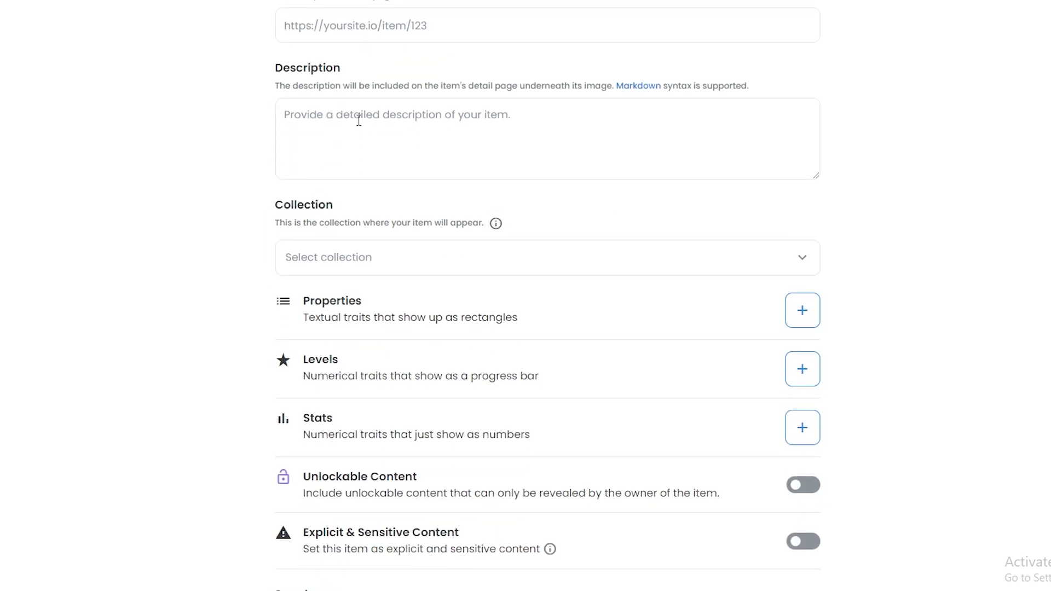
scroll(336, 148, "up", 1)
scroll(385, 213, "down", 4)
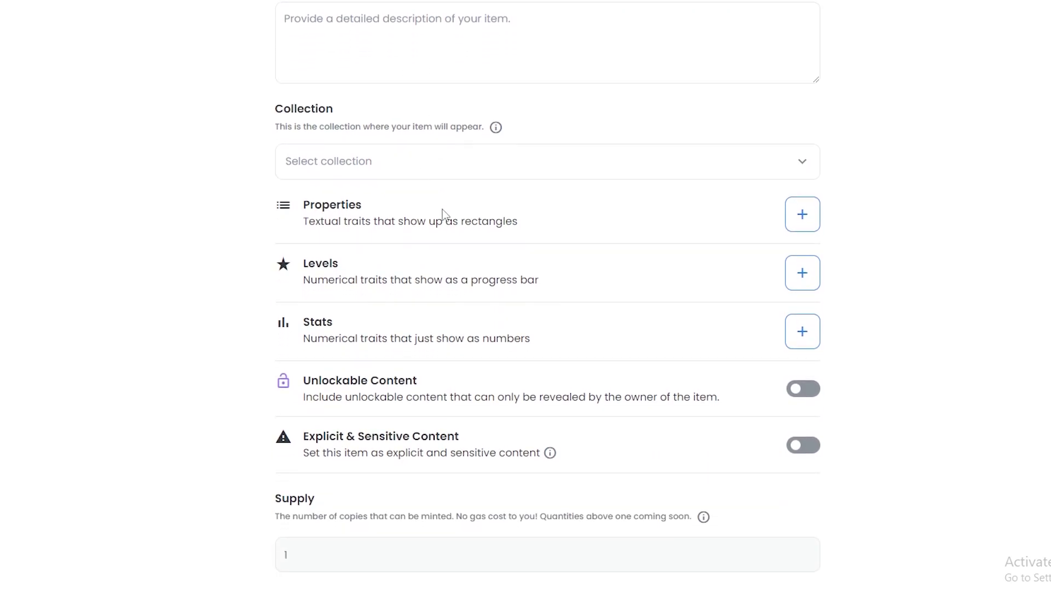
View the Type and Name fields for adding item properties and close the dialog without saving
left_click(802, 170)
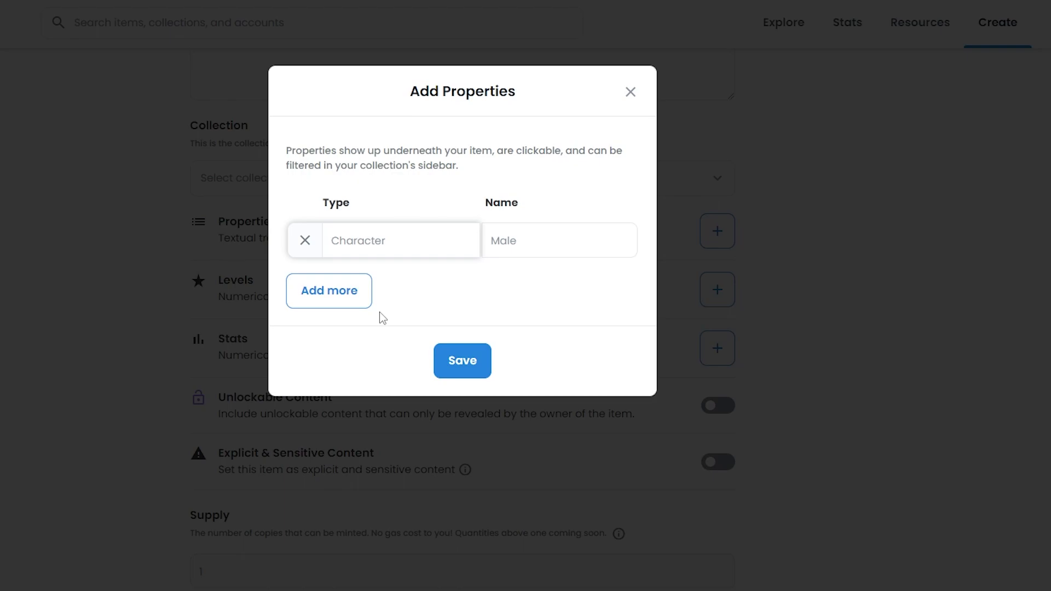
left_click(630, 92)
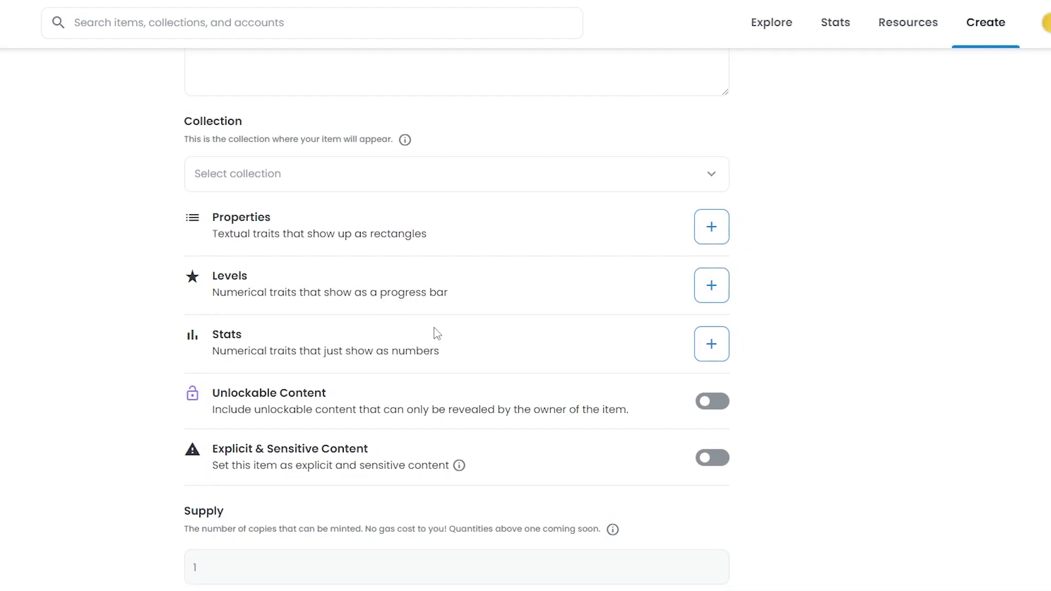
Examine the blockchain choices for the item, Ethereum and Polygon, without changing the selection
scroll(268, 454, "down", 3)
scroll(286, 445, "down", 1)
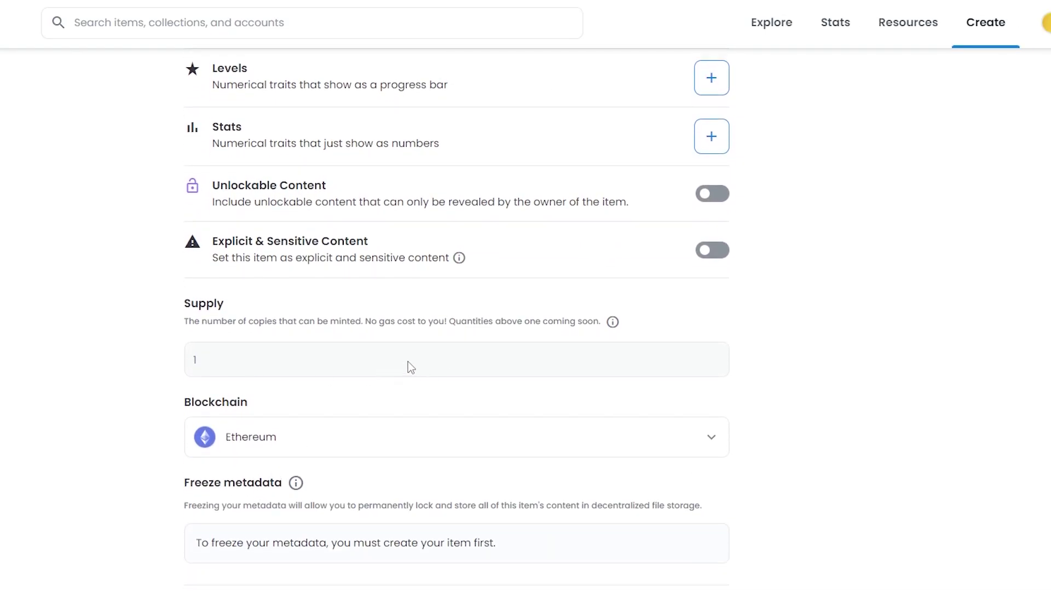
left_click(293, 451)
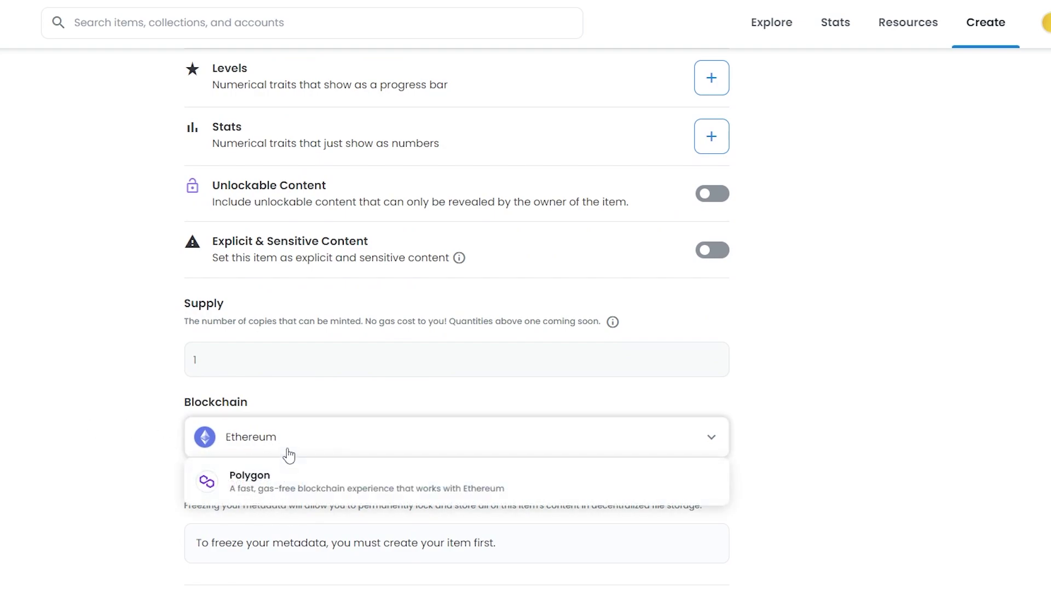
left_click(101, 455)
left_click(364, 440)
left_click(340, 435)
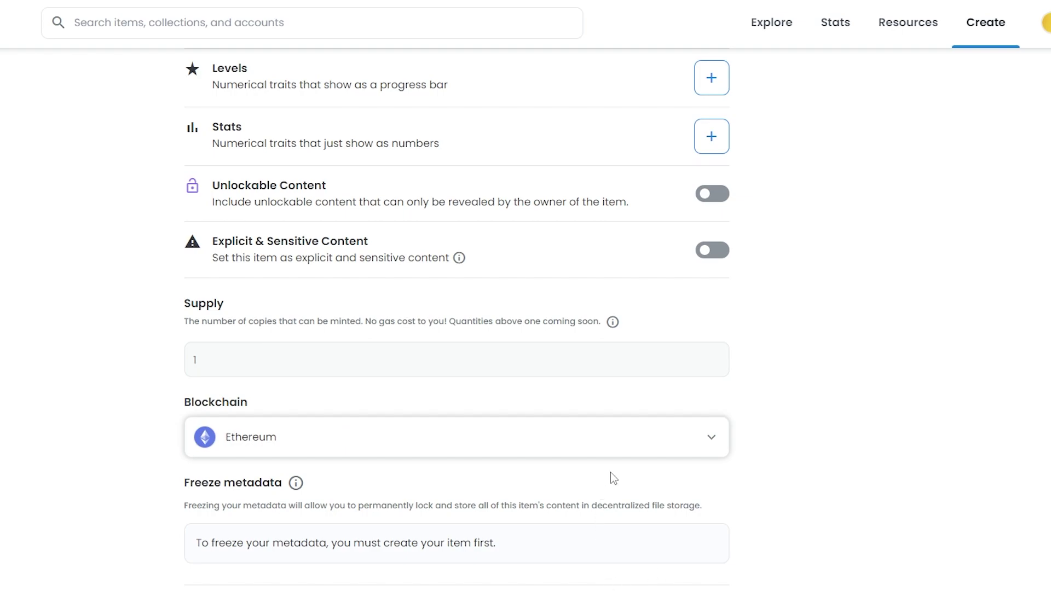
left_click(611, 457)
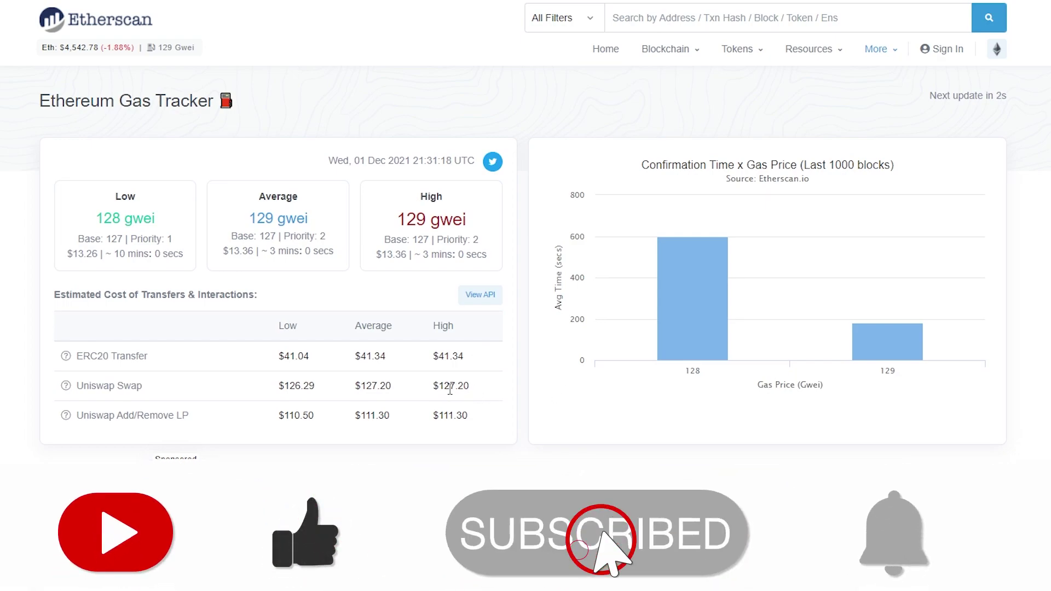
Examine the estimated transaction costs and top gas guzzlers on Etherscan's Ethereum Gas Tracker, highlighting the high-speed Uniswap Swap cost
left_click_drag(439, 387, 459, 388)
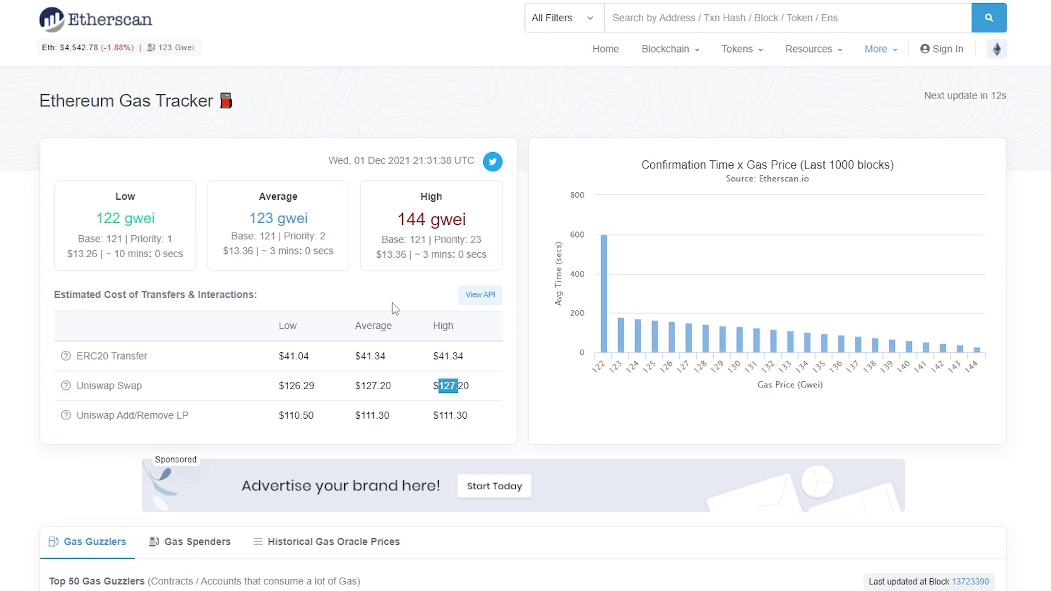
scroll(402, 377, "down", 5)
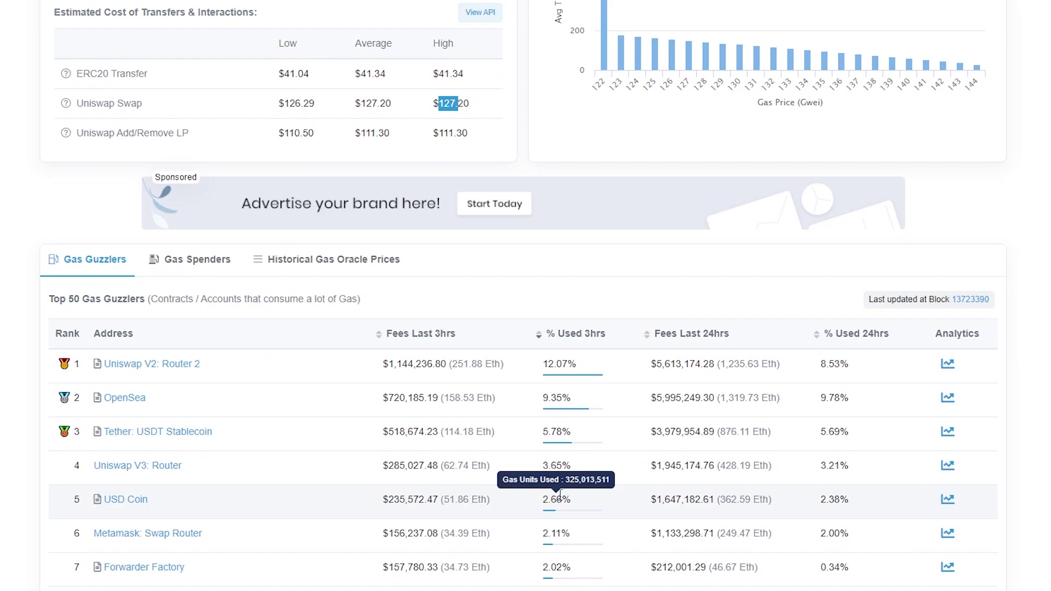
scroll(559, 495, "up", 1)
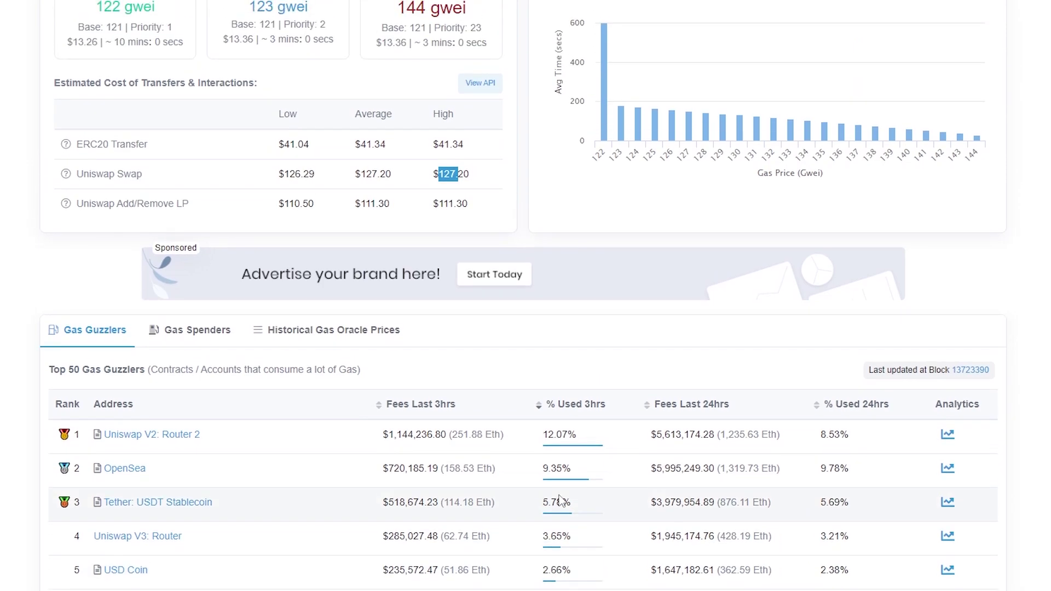
scroll(560, 498, "up", 2)
scroll(559, 498, "up", 1)
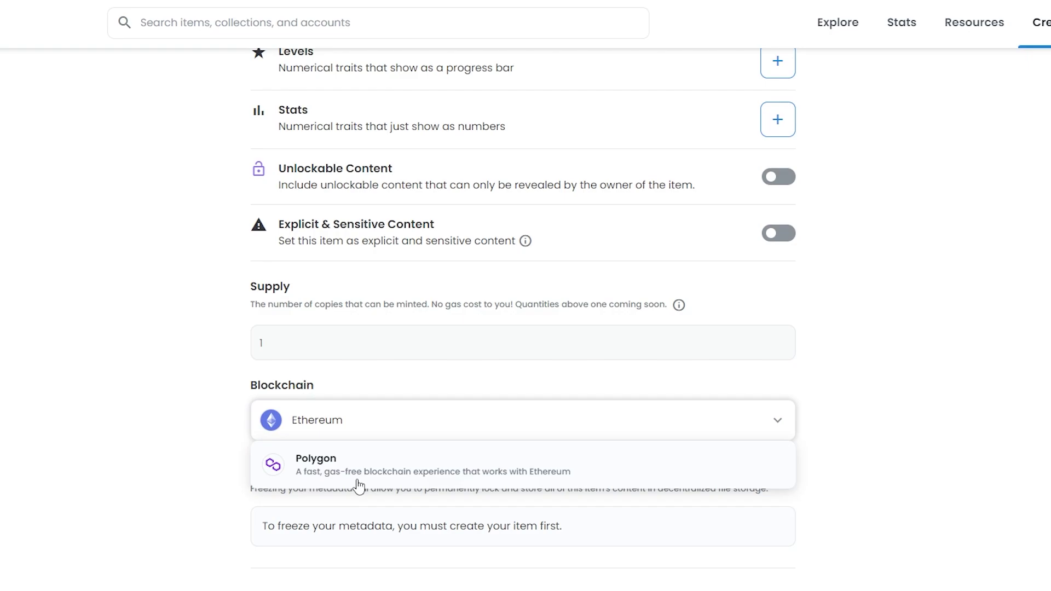
Keep Ethereum as the blockchain and upload the My NFT image from Saved Pictures as the new item's media
left_click(102, 454)
scroll(662, 438, "up", 5)
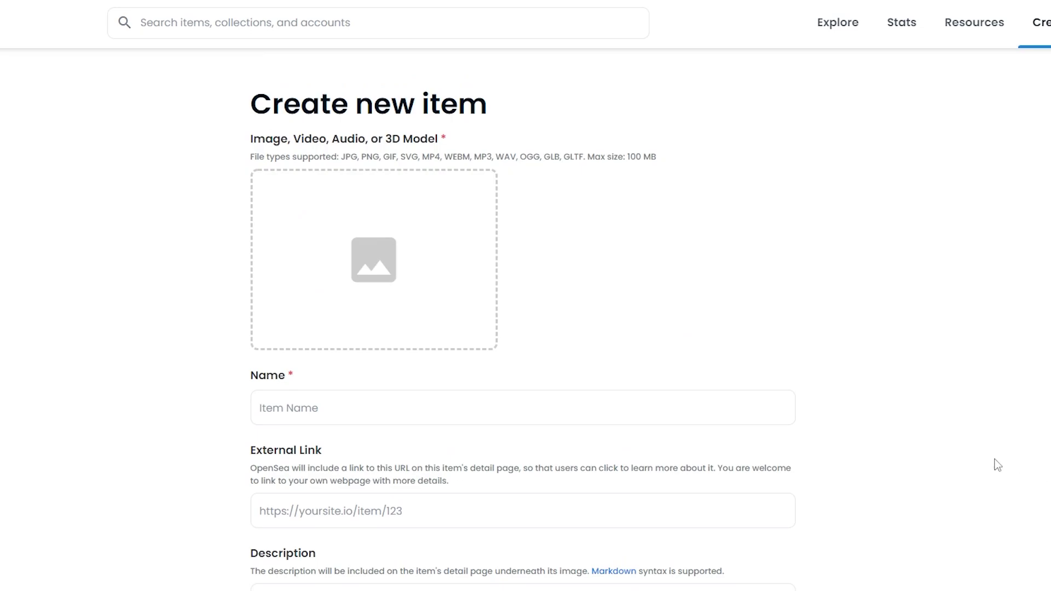
left_click(368, 216)
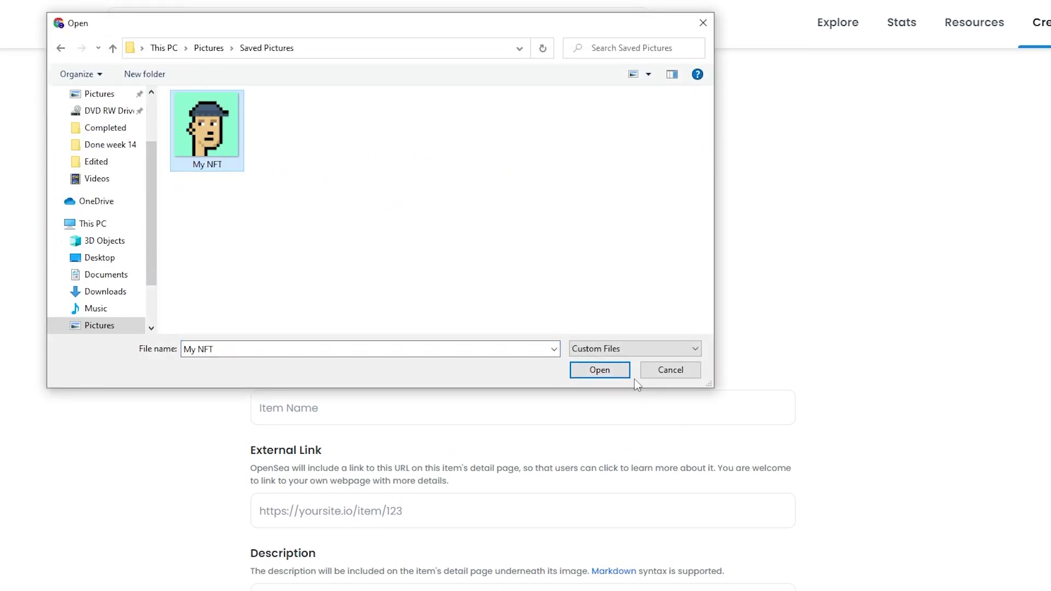
left_click(626, 374)
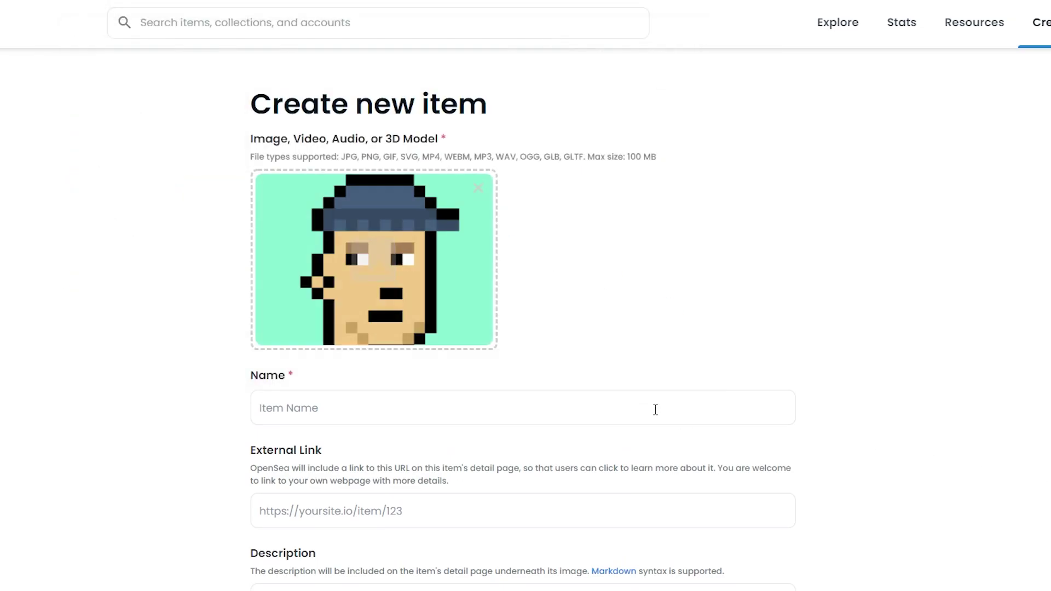
scroll(340, 340, "down", 3)
scroll(463, 219, "up", 1)
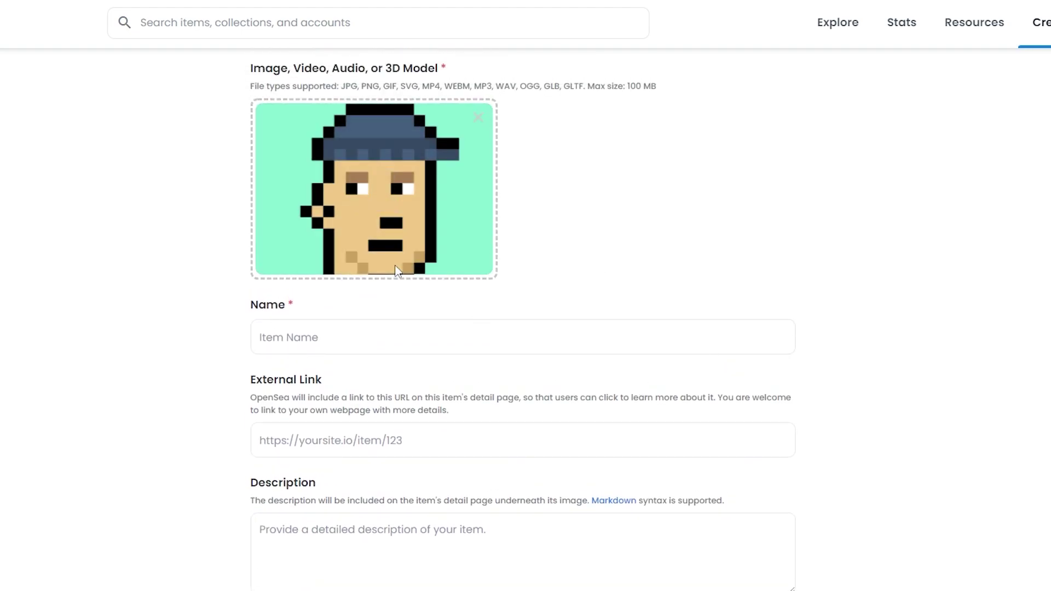
Name the item "Blue beanie man" and enter the description "Blue beanie man NFT one of a kind, Limited edition"
left_click(344, 346)
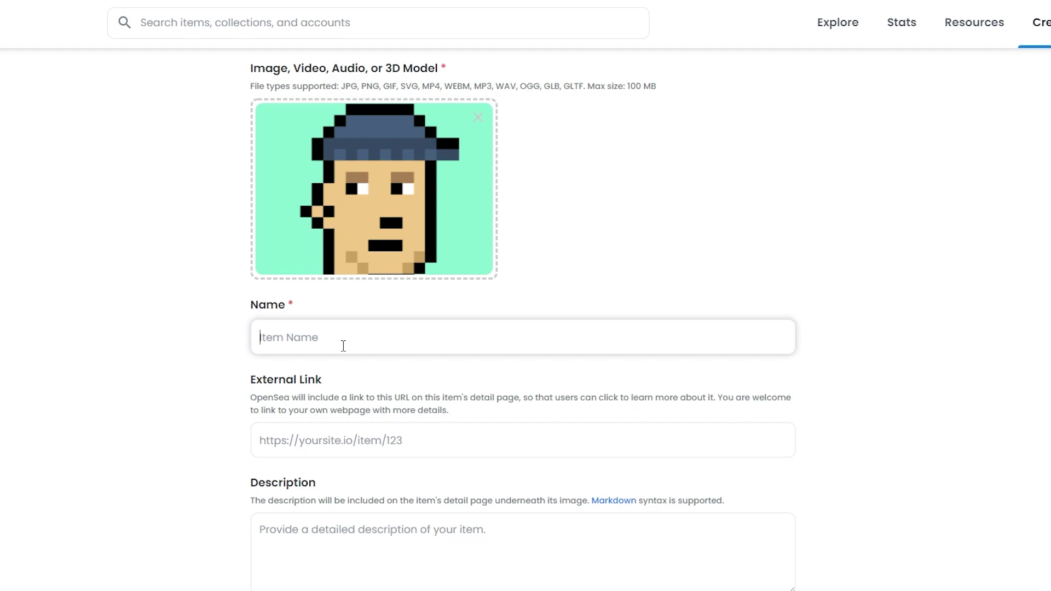
type("Blue beanie man")
scroll(346, 377, "down", 1)
left_click(346, 375)
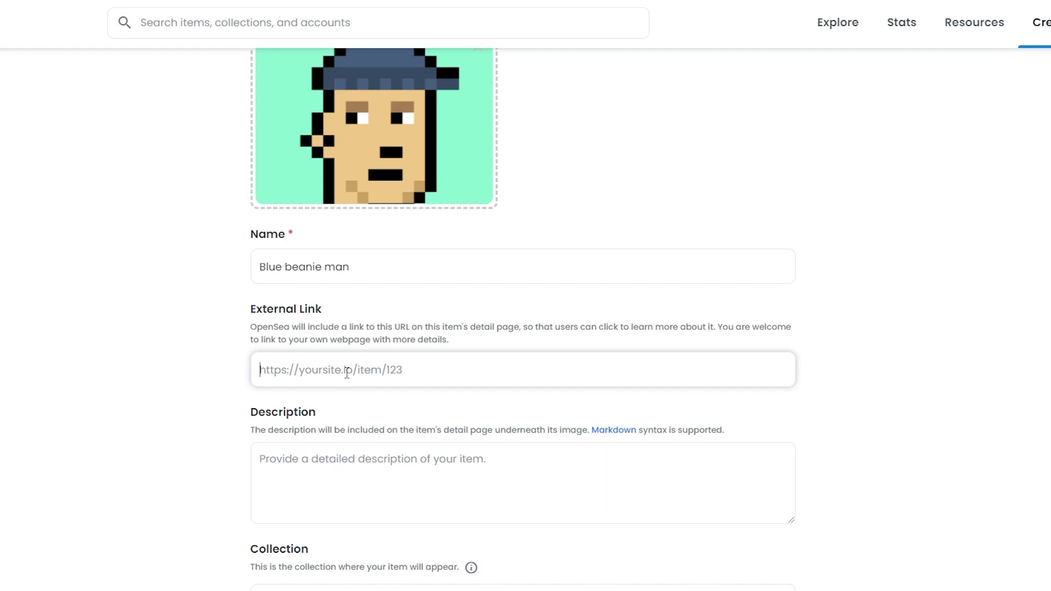
scroll(347, 372, "down", 1)
left_click(346, 382)
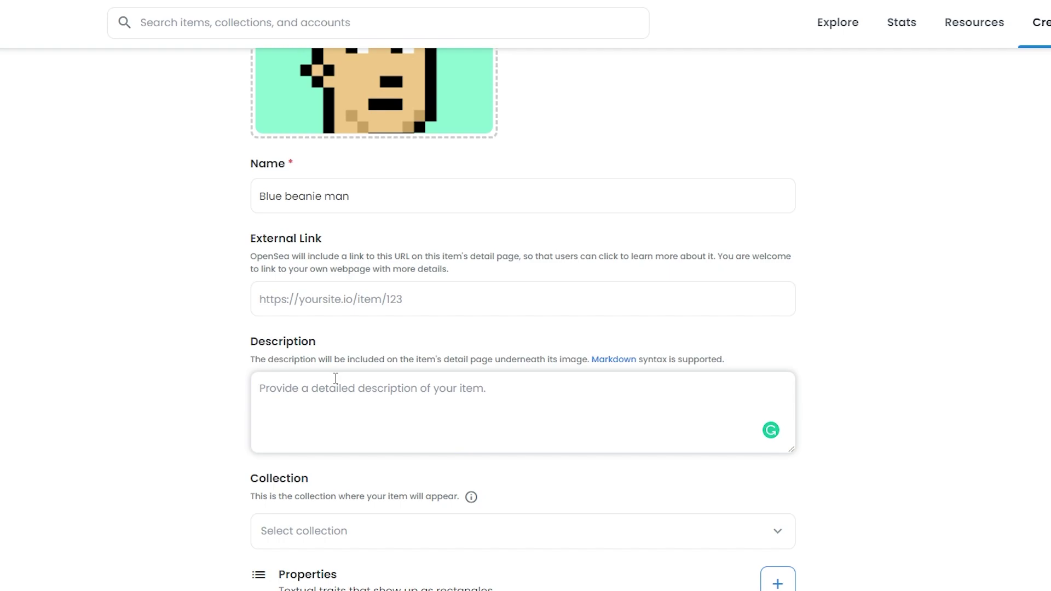
type("Blue beanie man")
type("N")
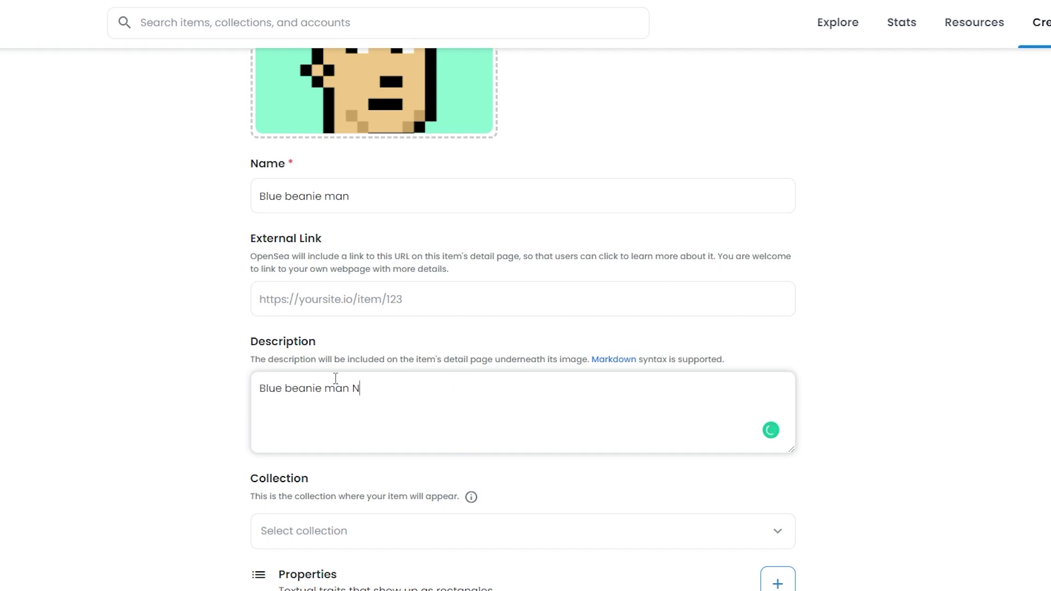
type("FT one of a kind, Limited edition")
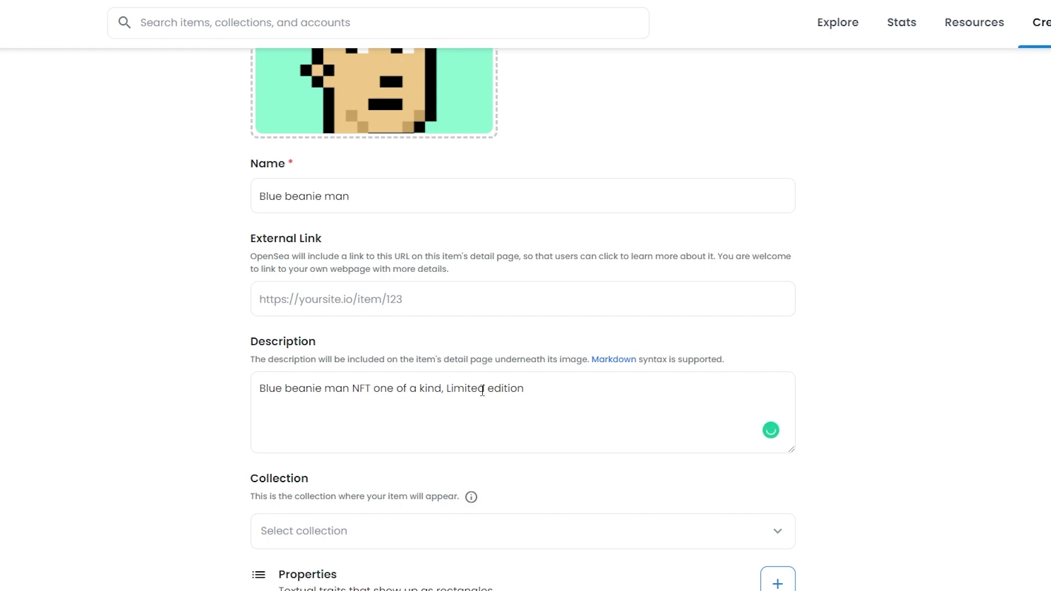
Add three item properties with the types Background, Base model and Accessories
scroll(493, 390, "down", 4)
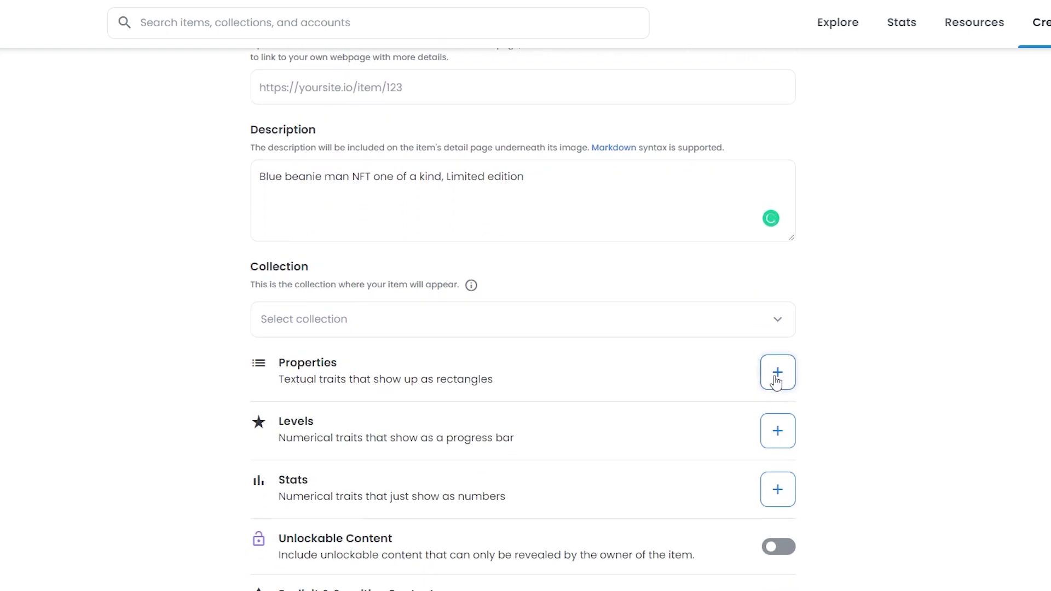
left_click(777, 373)
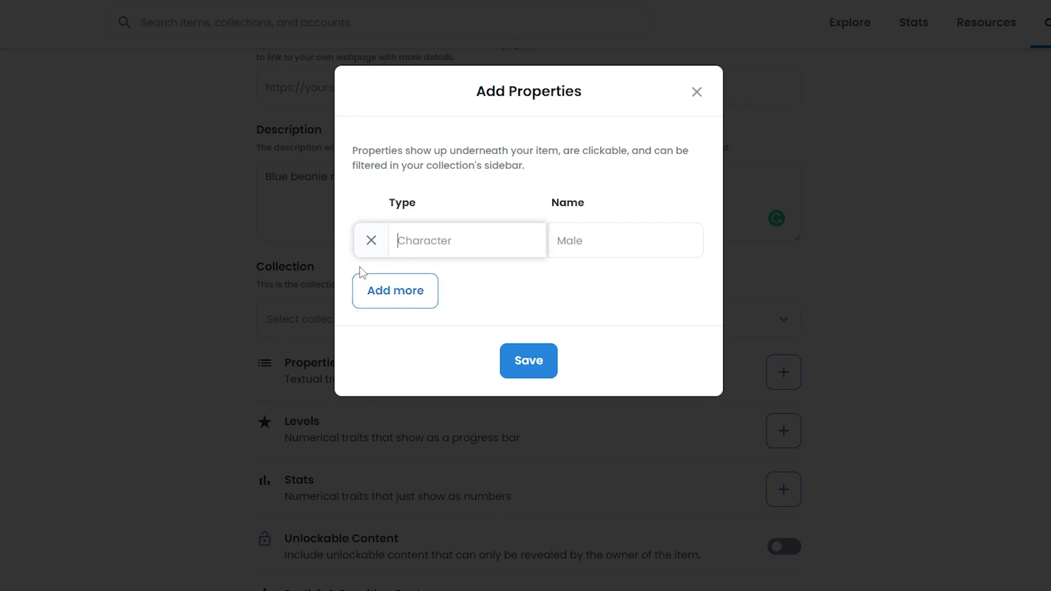
left_click(396, 293)
left_click(405, 345)
left_click(430, 252)
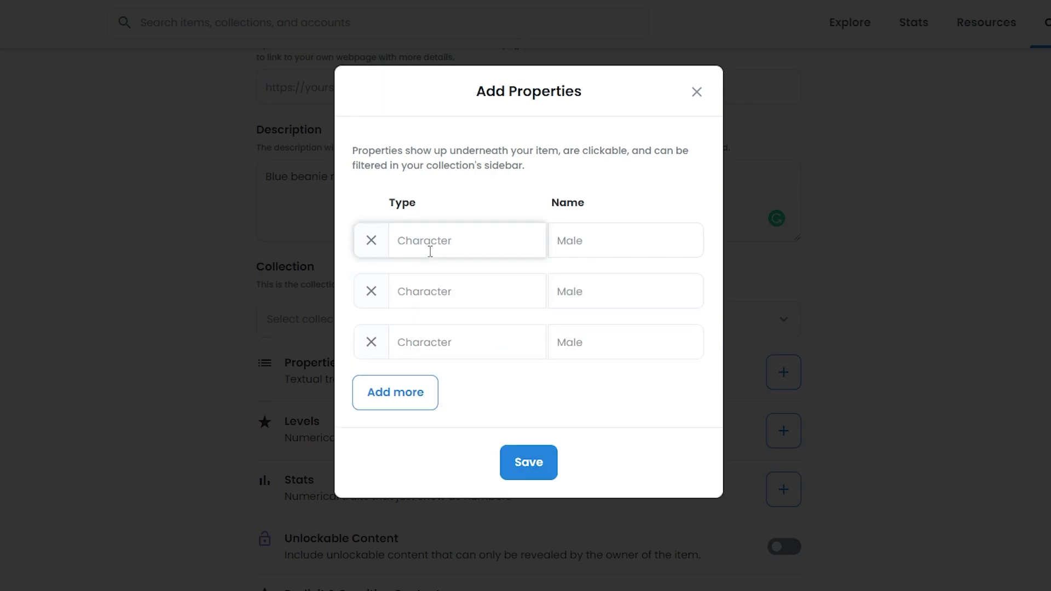
type("Background")
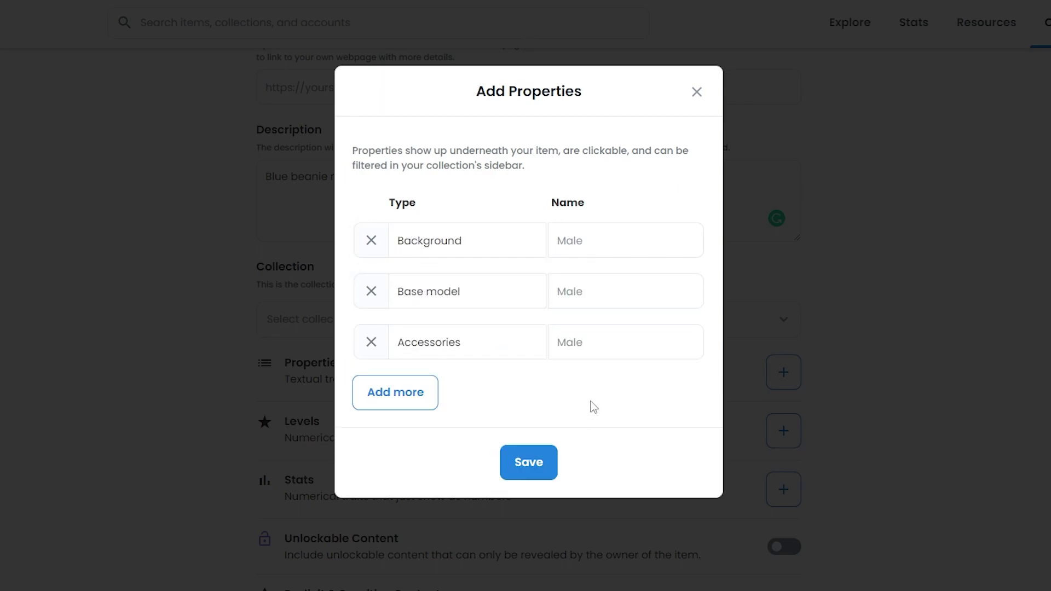
Name the Background, Base model and Accessories properties "coming soon" and save them
left_click(633, 229)
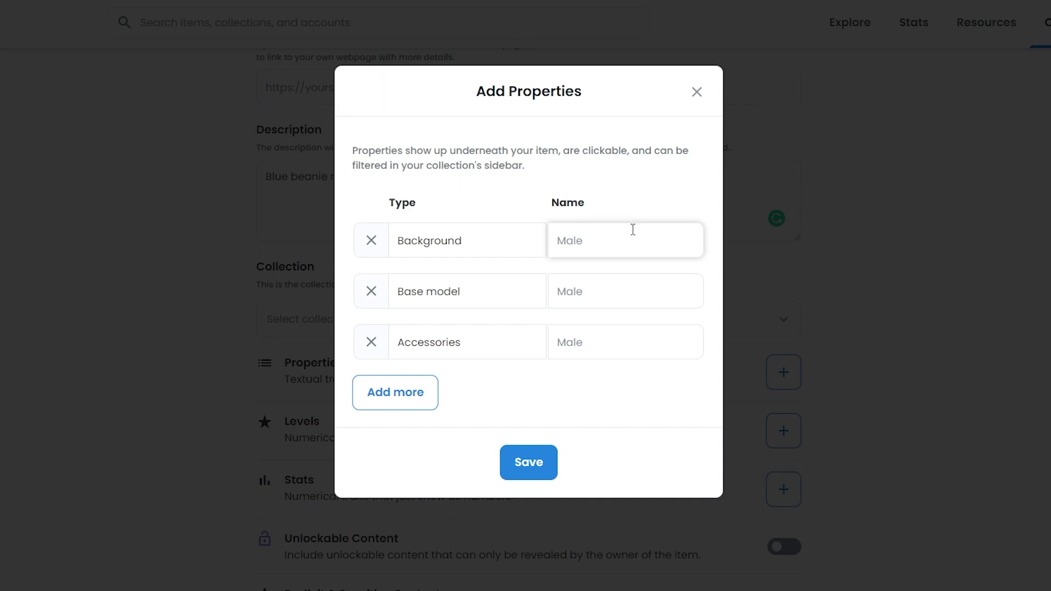
type("coming soon")
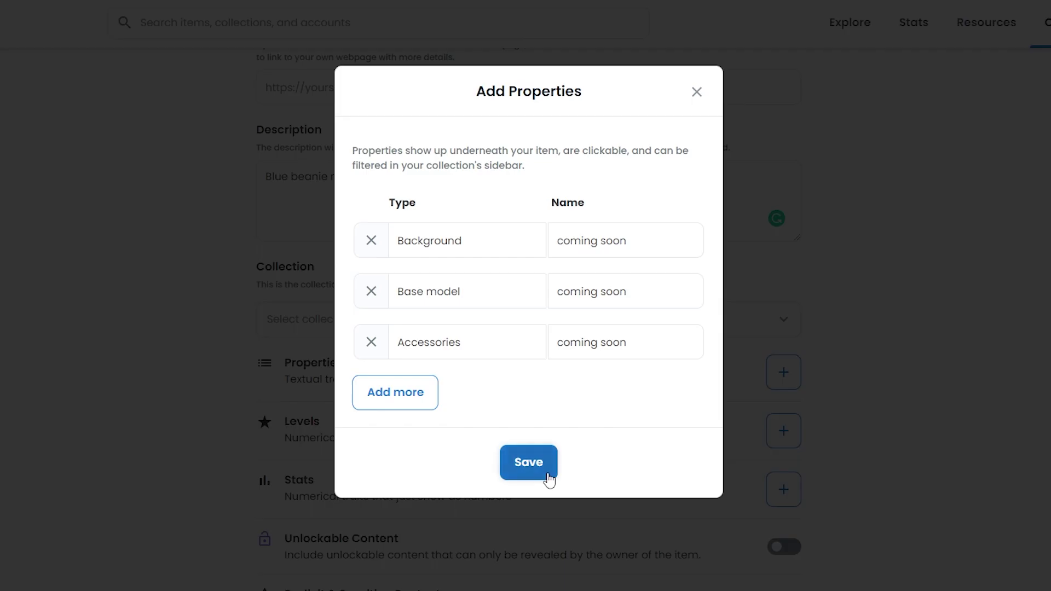
left_click(549, 480)
Keep Ethereum as the blockchain, create the Blue beanie man item, and dismiss the creation and sharing dialog
scroll(550, 416, "down", 6)
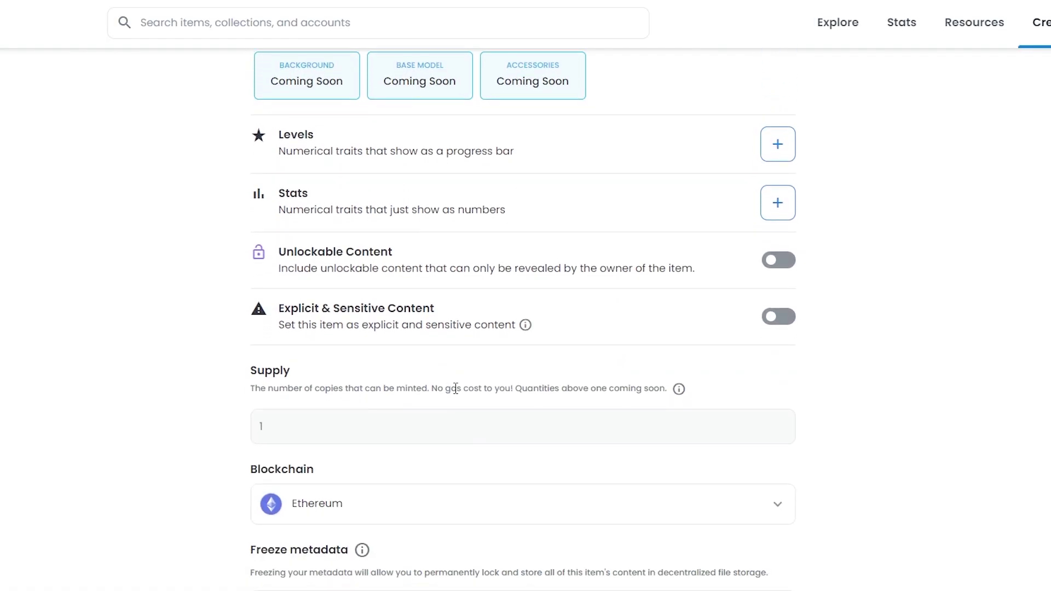
scroll(416, 415, "down", 1)
scroll(400, 405, "up", 3)
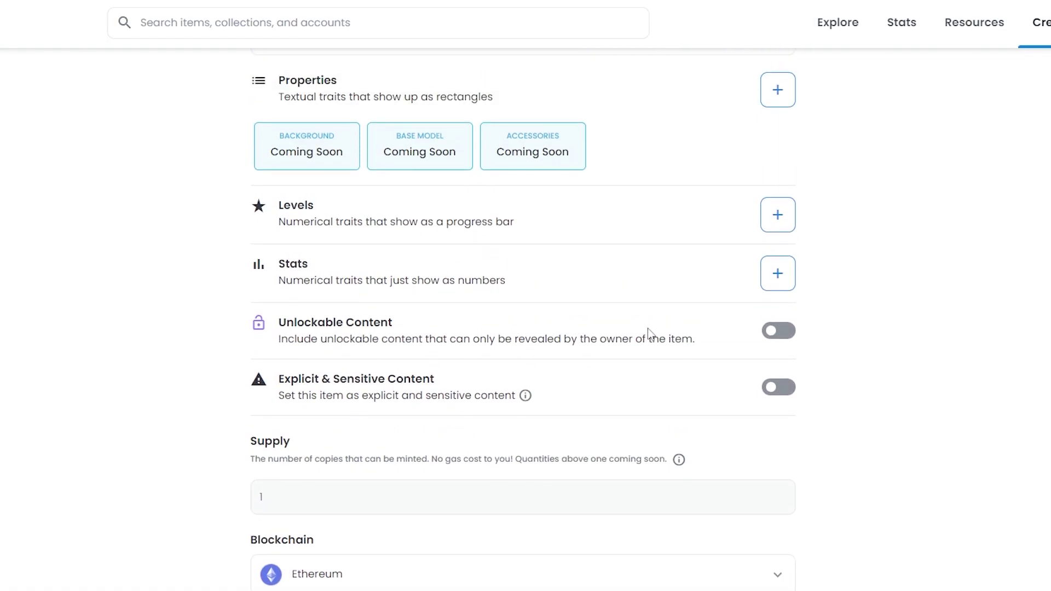
scroll(558, 377, "down", 3)
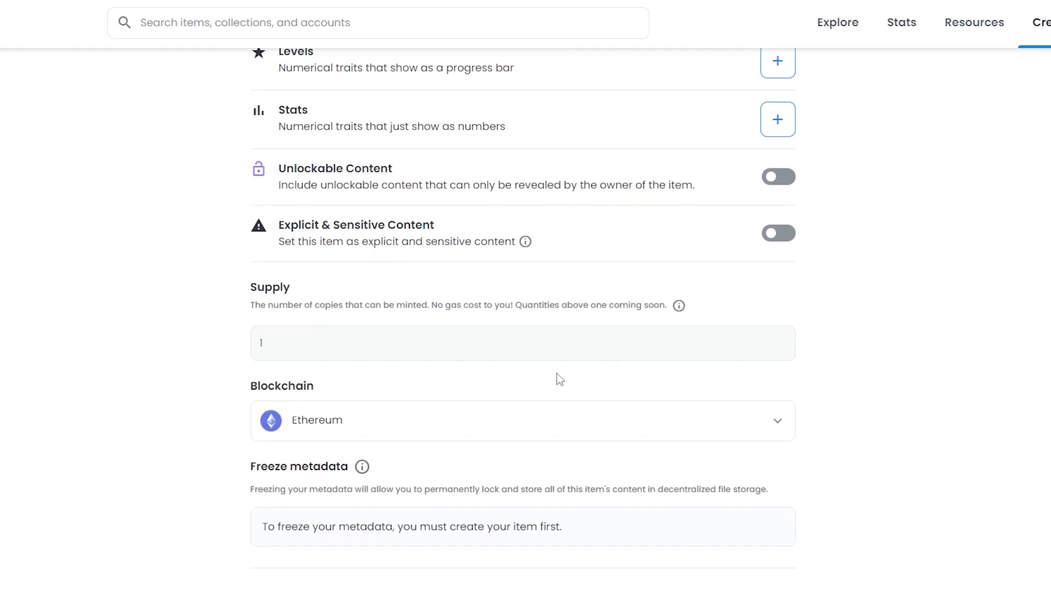
scroll(747, 378, "up", 2)
scroll(755, 394, "down", 2)
left_click(395, 419)
left_click(351, 471)
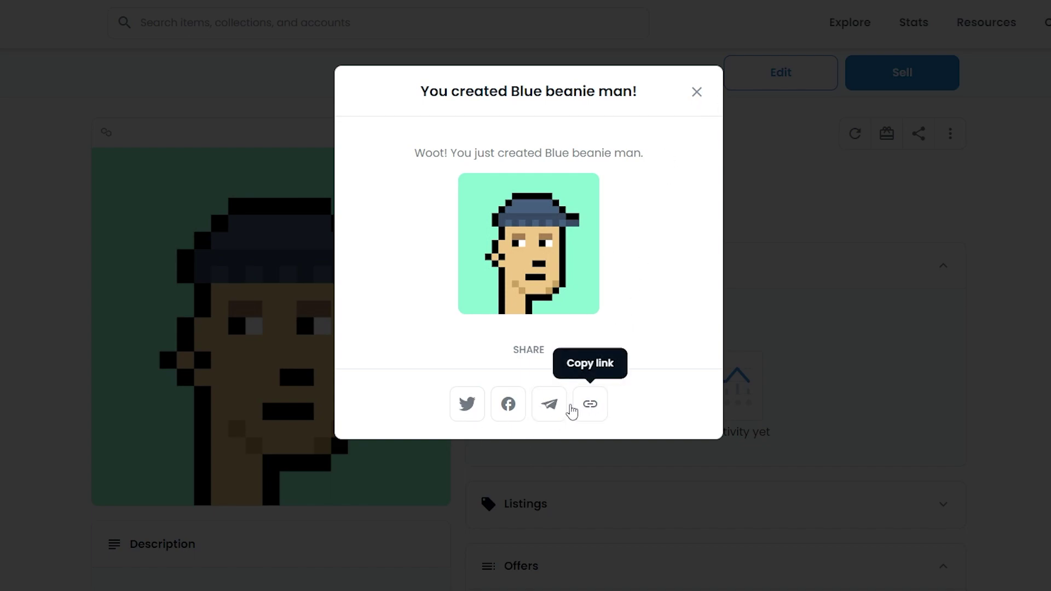
left_click(696, 92)
Examine the created item's page, including its description, price history, listings, offers and item activity
scroll(707, 348, "down", 2)
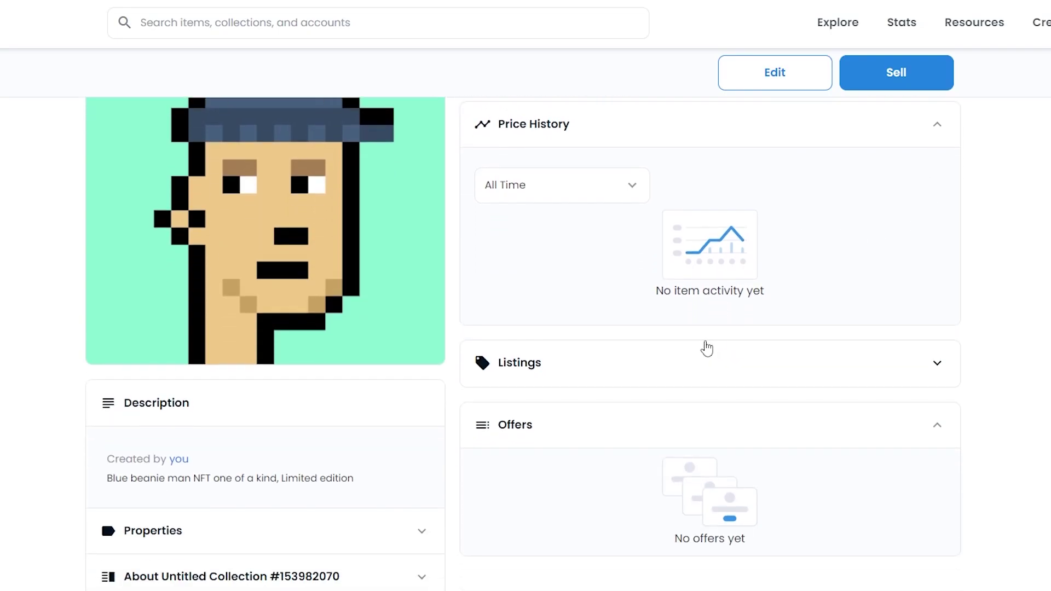
scroll(707, 349, "up", 1)
scroll(753, 374, "down", 10)
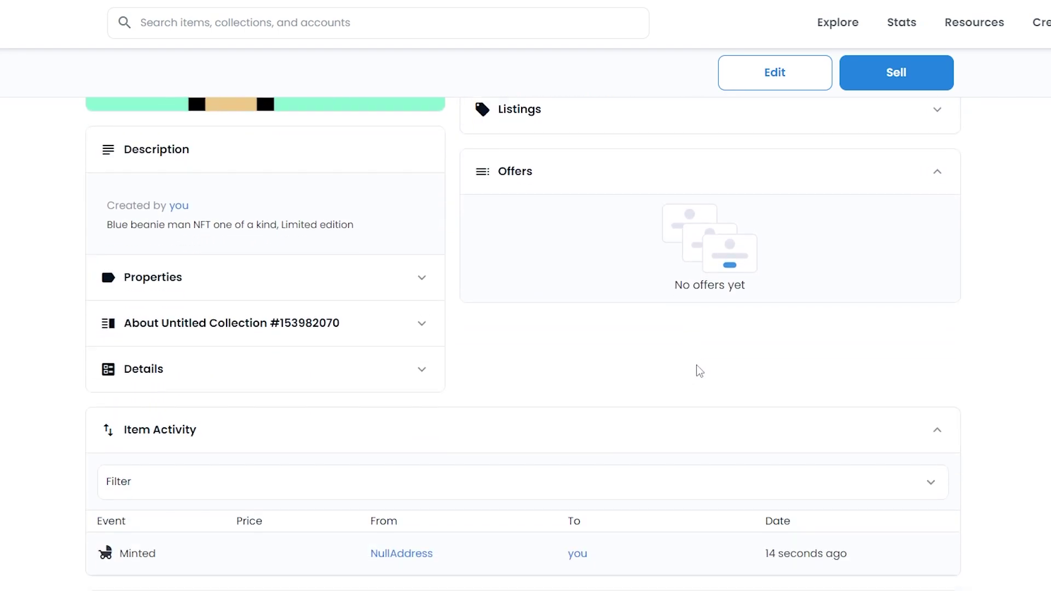
scroll(716, 362, "up", 10)
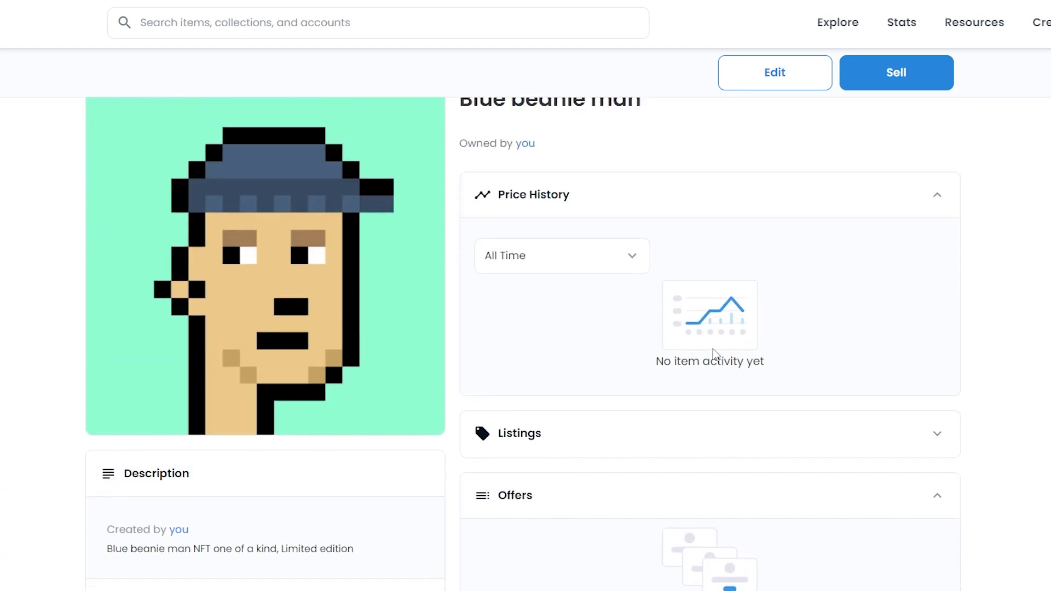
scroll(584, 274, "down", 4)
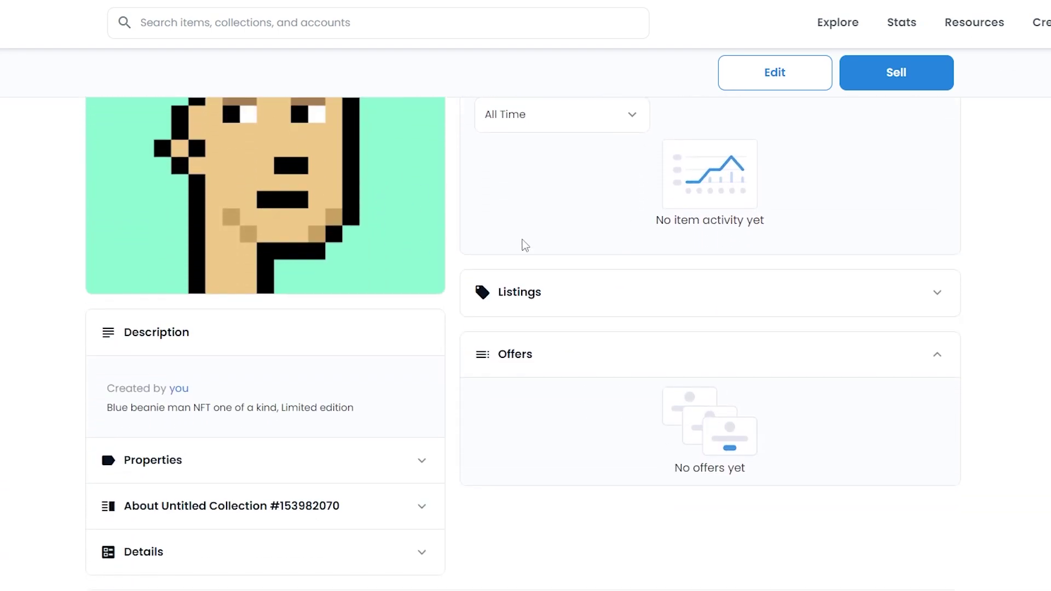
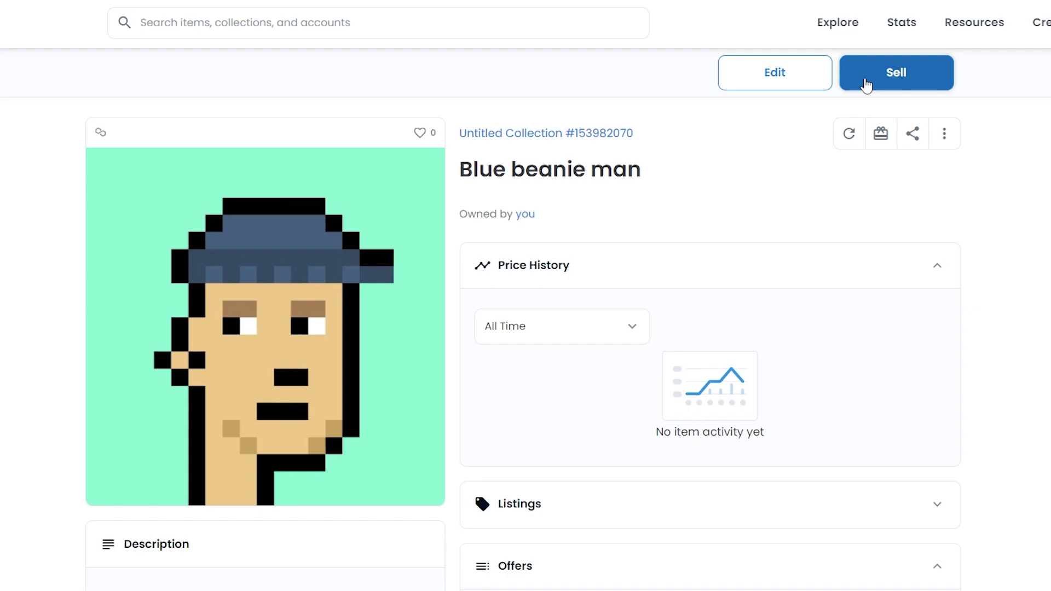
Start listing Blue beanie man for sale and set its price to 0.002 ETH
left_click(865, 86)
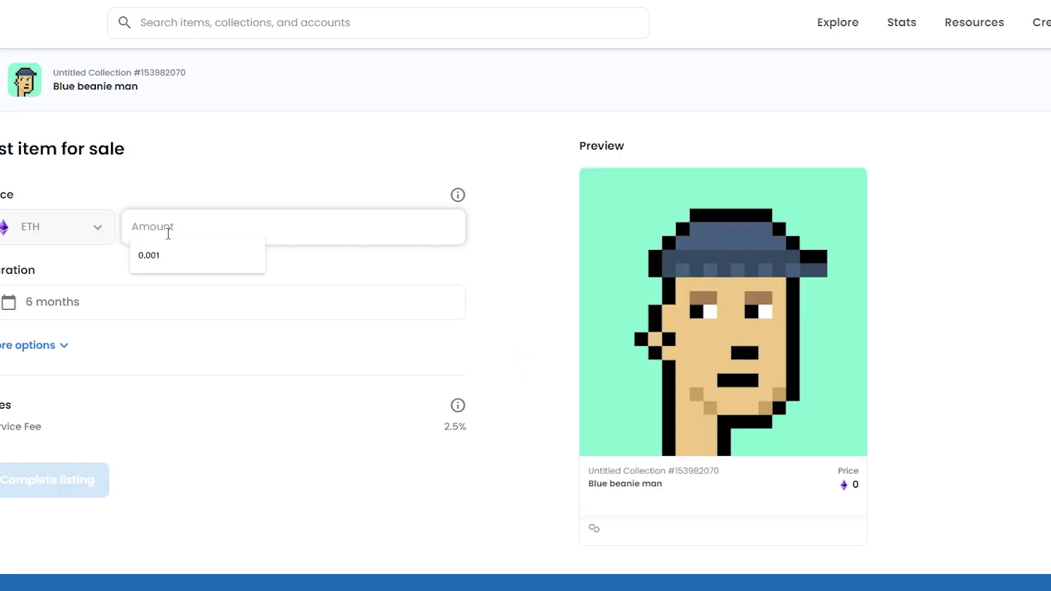
type("0.001")
left_click(436, 249)
left_click(306, 219)
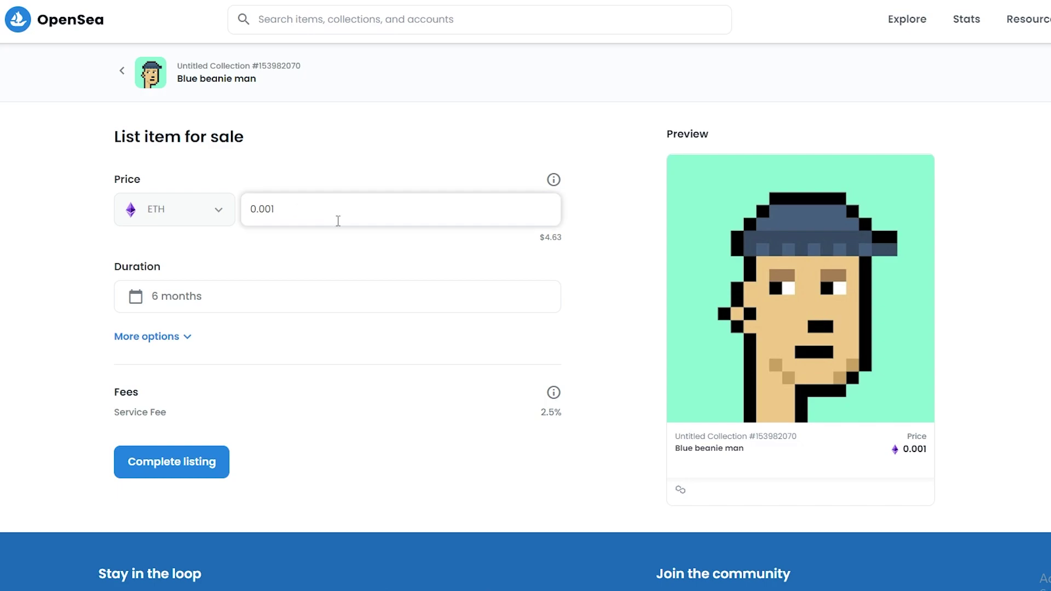
key("BackSpace")
type("2")
Examine the listing's duration settings, including the date range presets, starting and ending dates, calendar and times
left_click(305, 293)
left_click(654, 254)
left_click(131, 290)
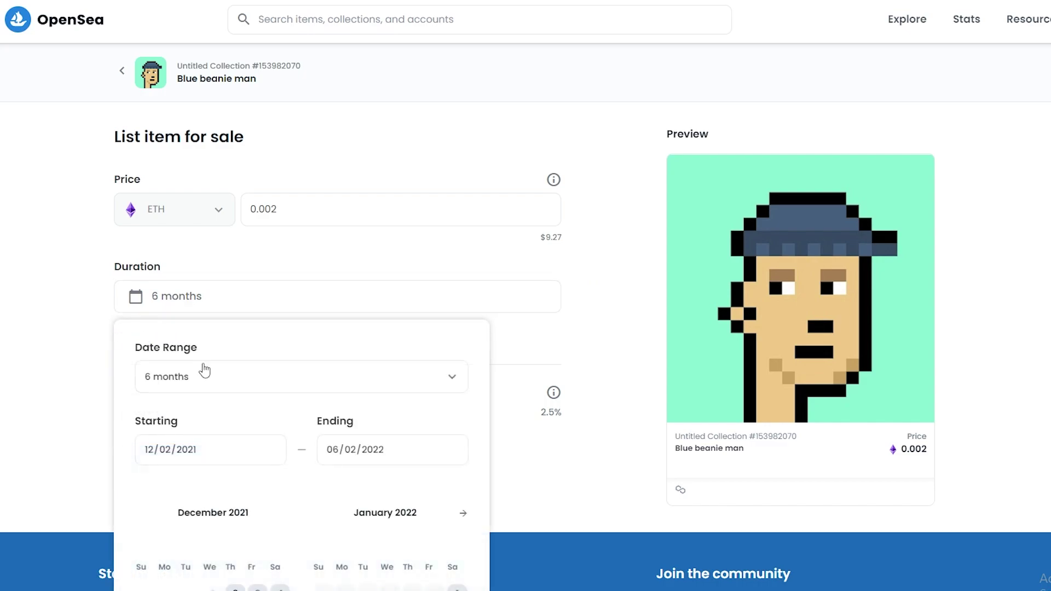
scroll(187, 444, "down", 1)
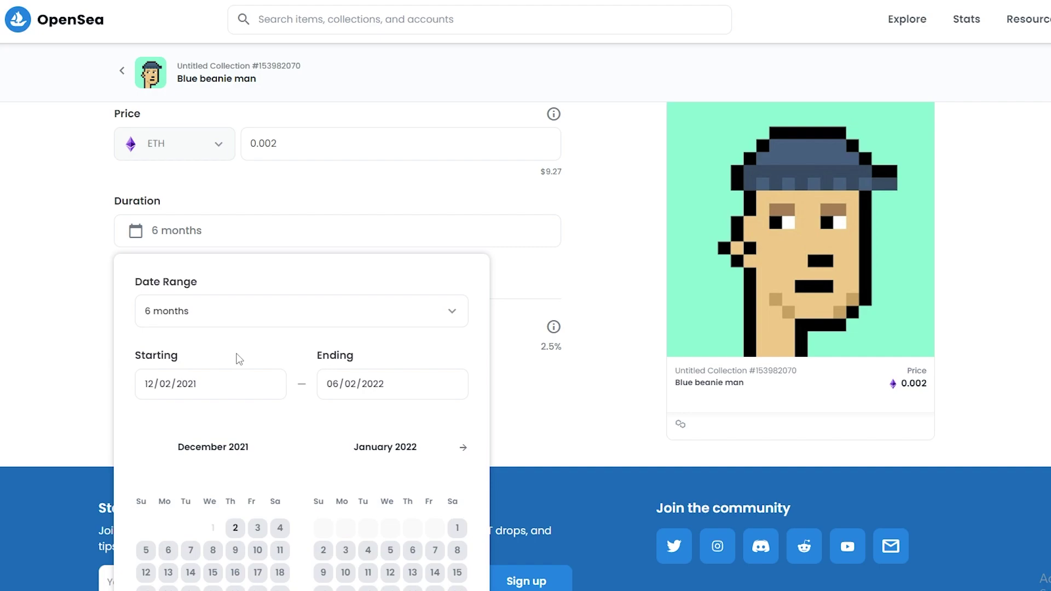
scroll(248, 363, "down", 1)
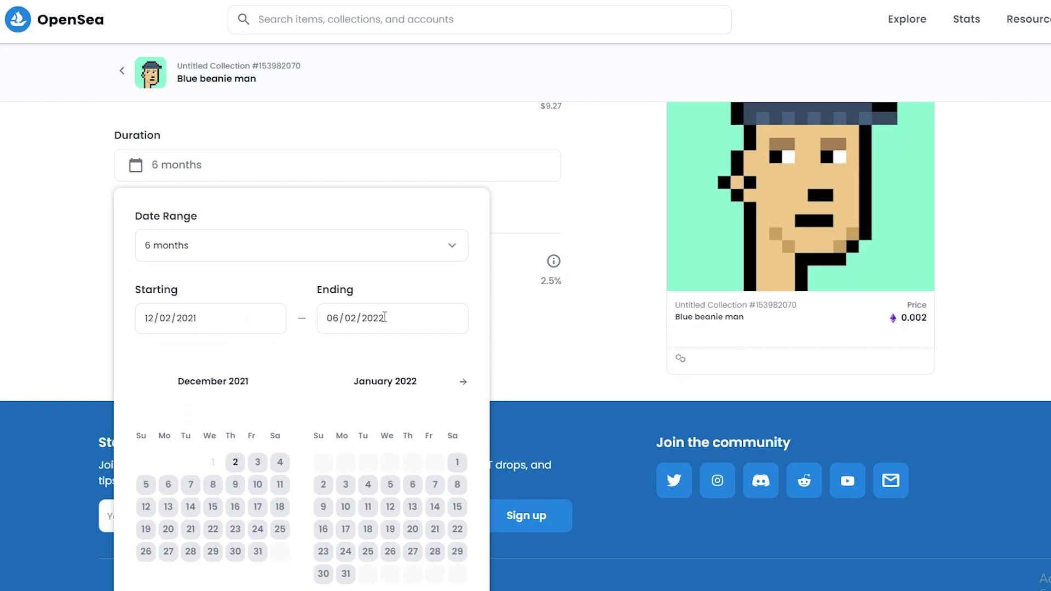
scroll(188, 306, "down", 2)
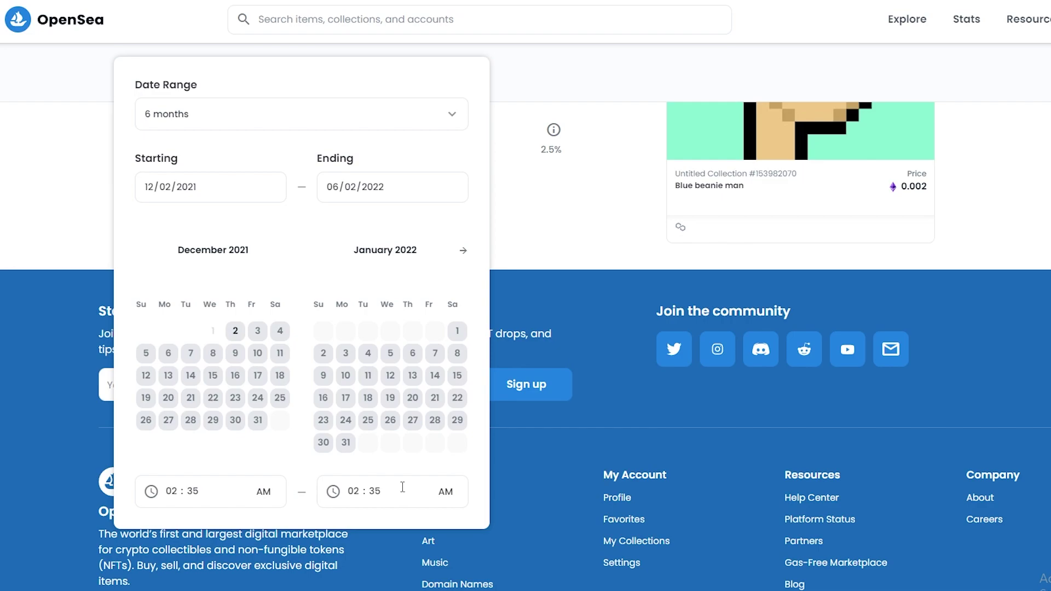
scroll(220, 448, "up", 2)
left_click(378, 244)
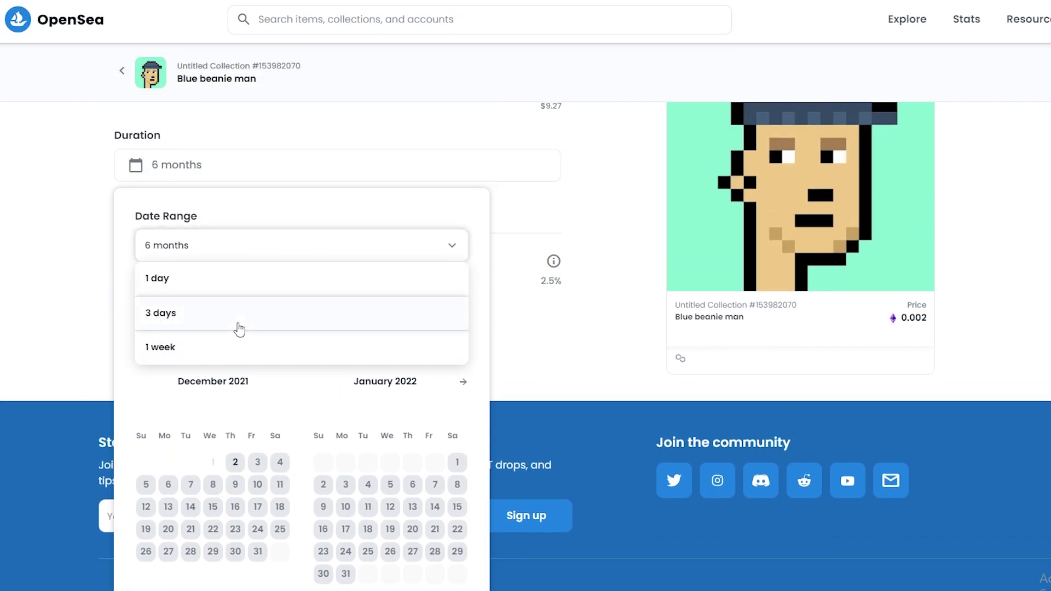
left_click(409, 249)
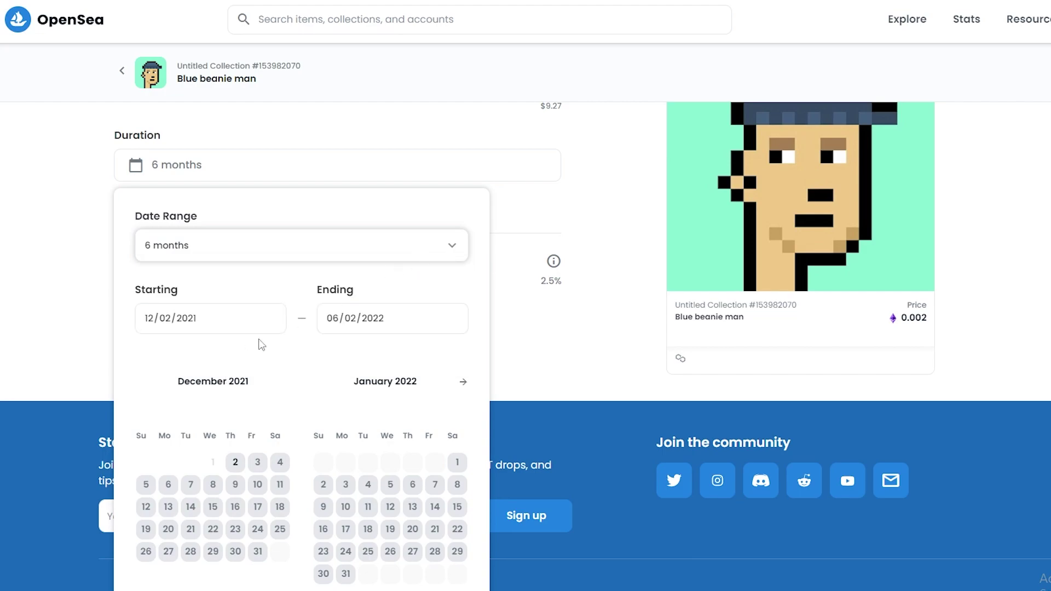
Set the listing's ending date to March 1, 2022
scroll(352, 453, "down", 1)
scroll(353, 453, "down", 1)
left_click(462, 317)
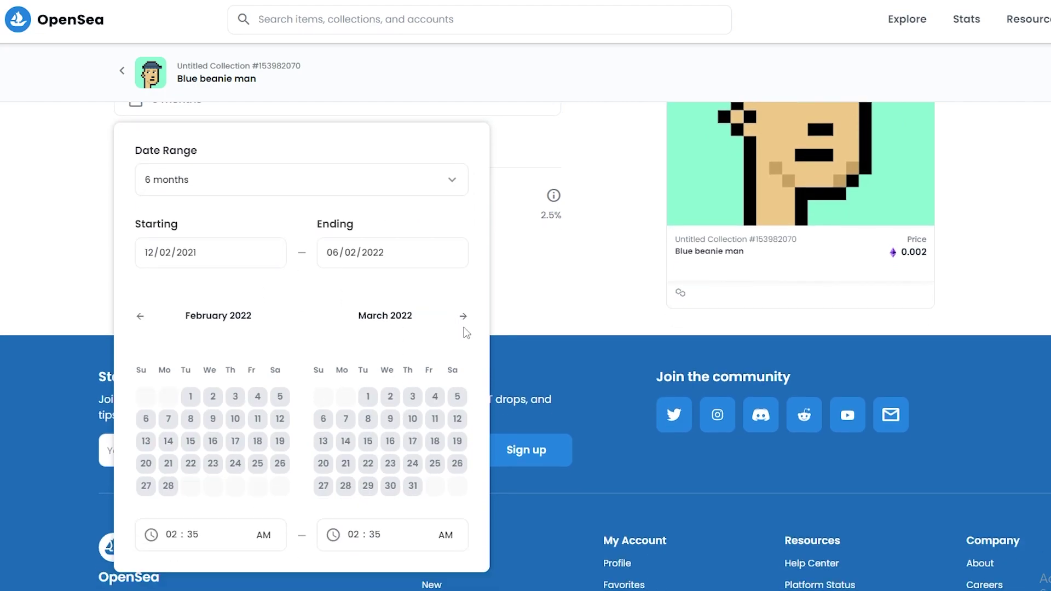
left_click(368, 396)
scroll(261, 418, "up", 1)
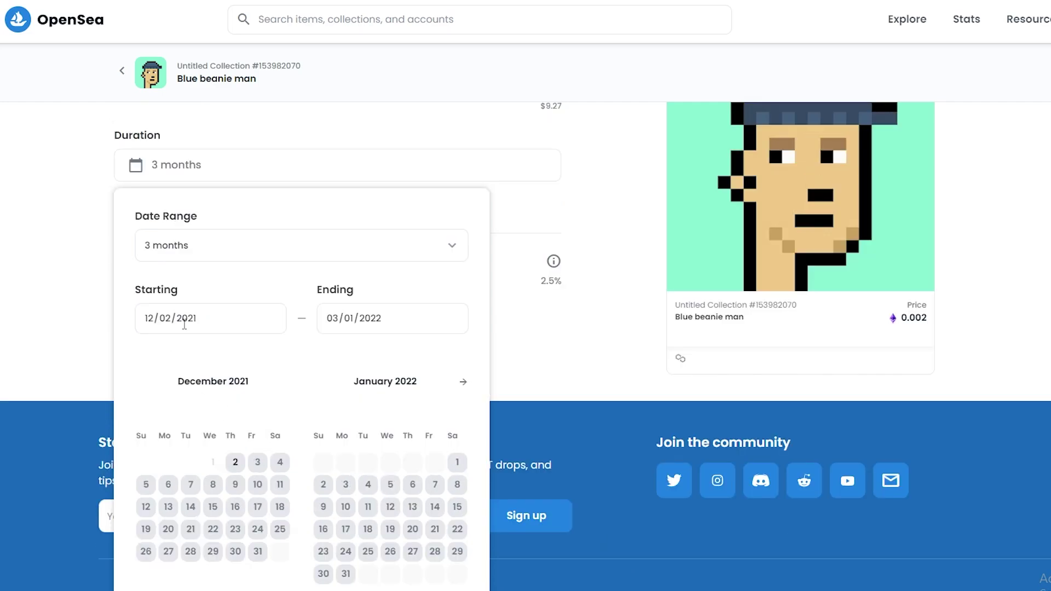
Set the listing to run from June 2, 2022 to December 1, 2022
left_click(462, 386)
left_click(462, 386)
left_click(462, 386)
triple_click(463, 386)
left_click(409, 435)
left_click(262, 246)
left_click(201, 395)
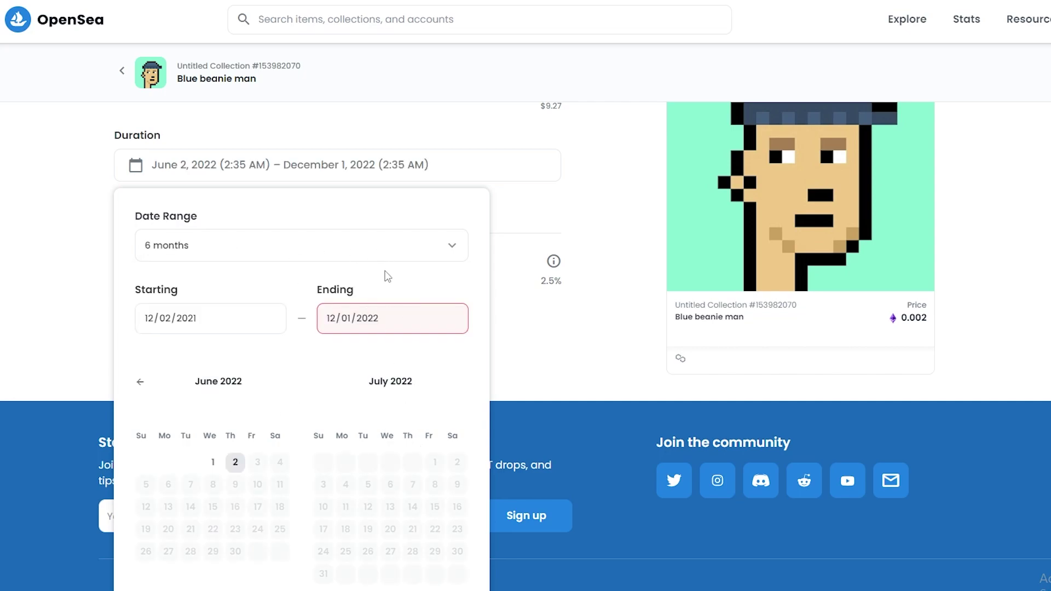
Try the 1 week date range, set the range back to 6 months, and close the duration settings
left_click(253, 249)
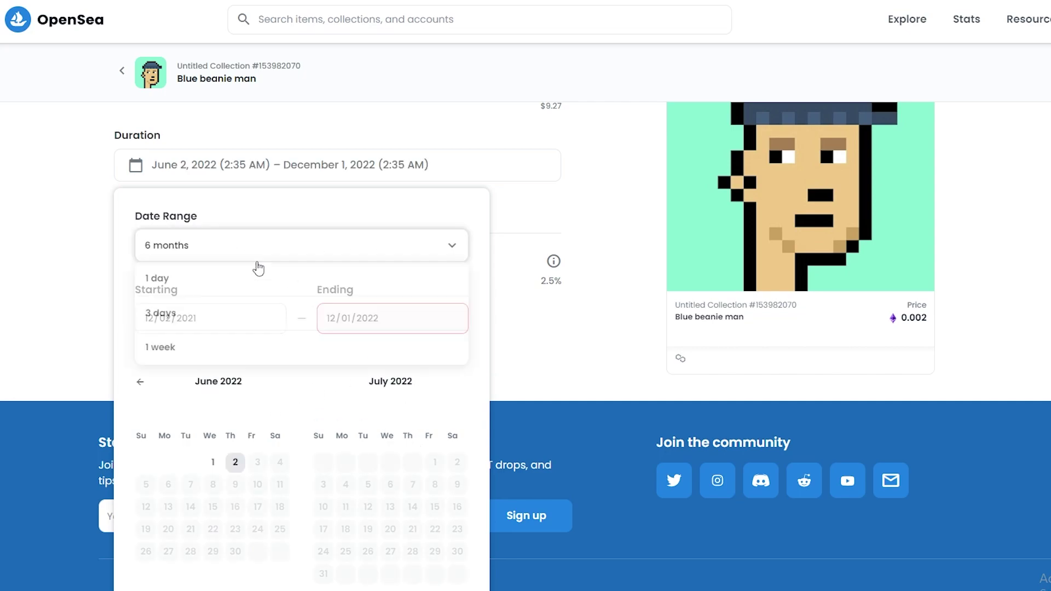
left_click(321, 356)
left_click(291, 244)
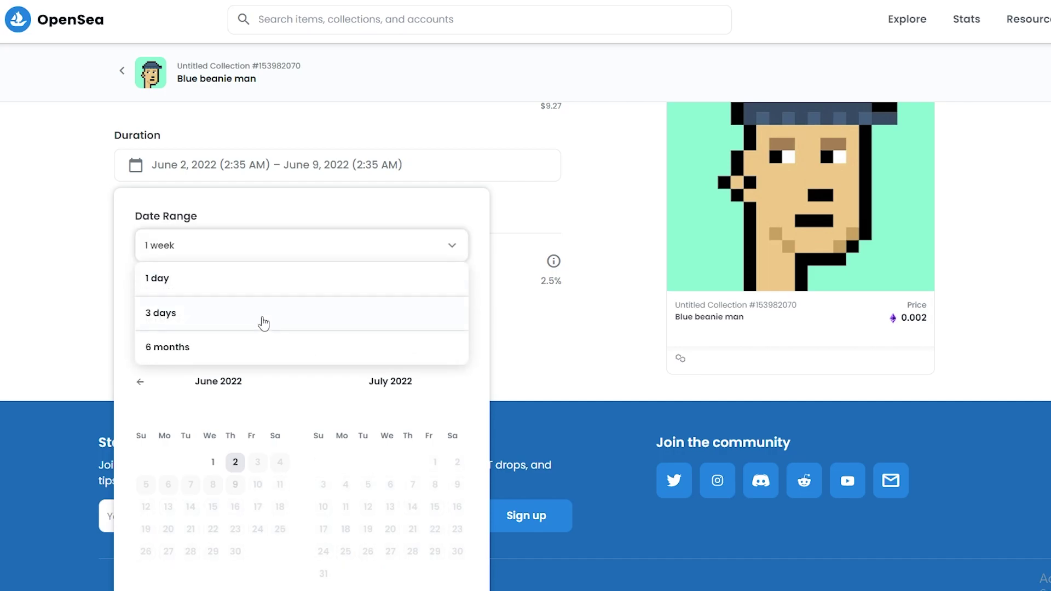
left_click(247, 348)
scroll(579, 348, "down", 3)
scroll(540, 333, "up", 4)
left_click(576, 296)
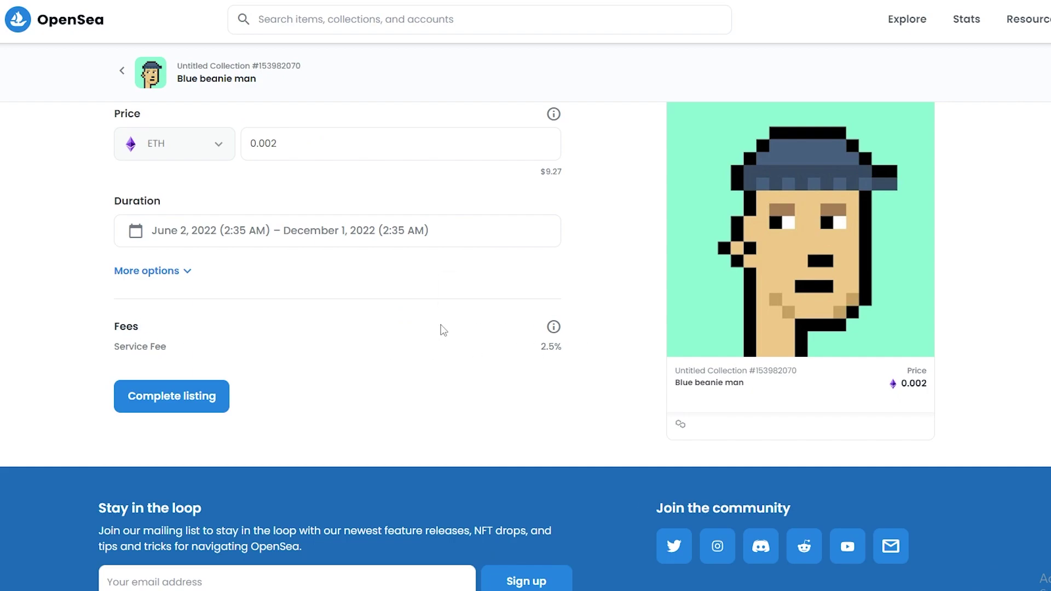
scroll(181, 454, "up", 1)
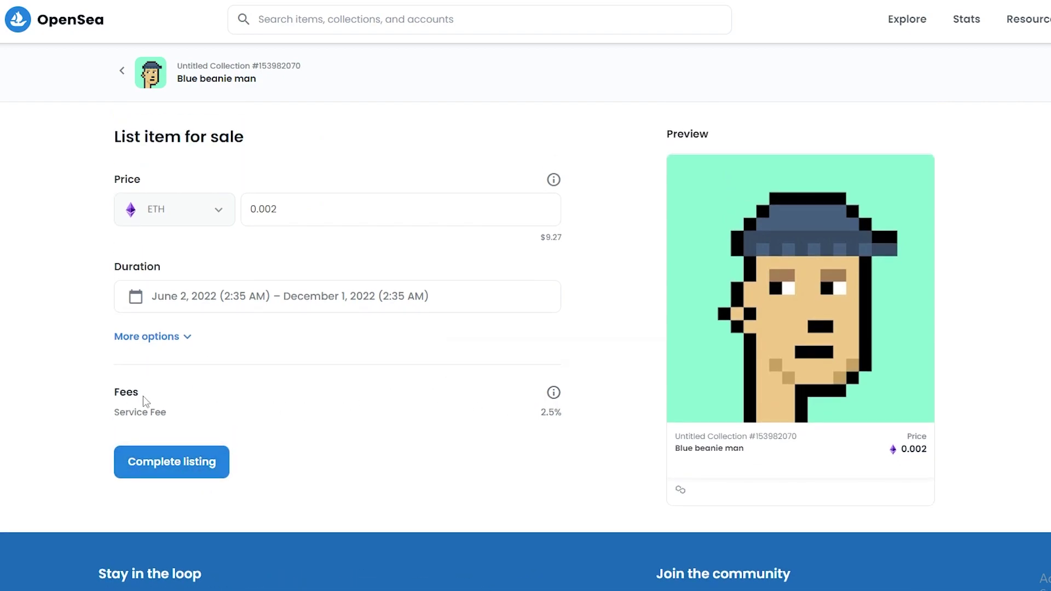
Submit the Blue beanie man listing for completion and unlock the currency by signing the wallet's Wrapped Ether request
left_click_drag(541, 412, 572, 415)
left_click(157, 477)
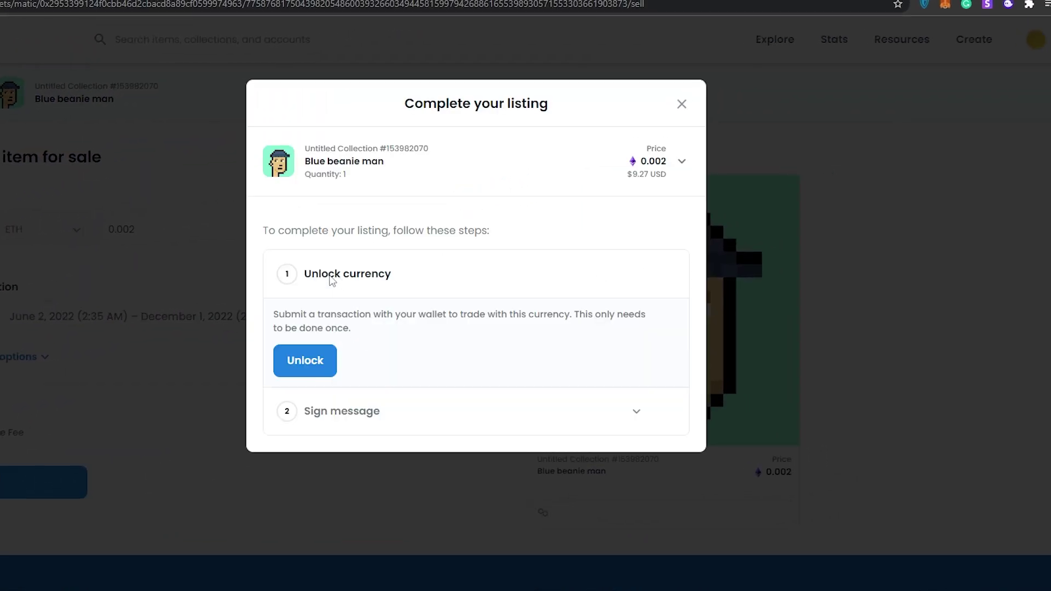
left_click(307, 364)
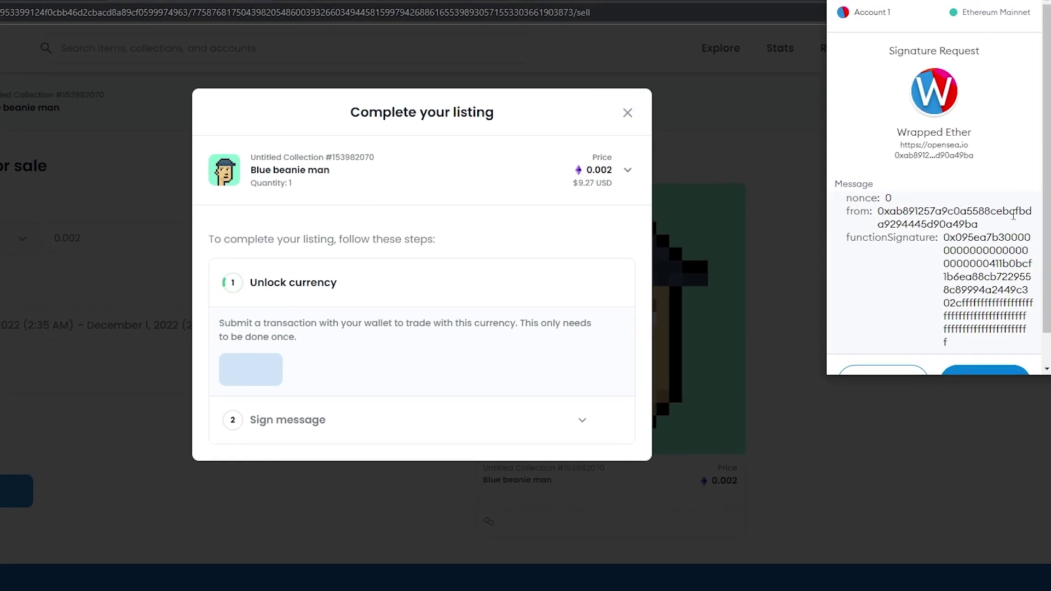
left_click(986, 353)
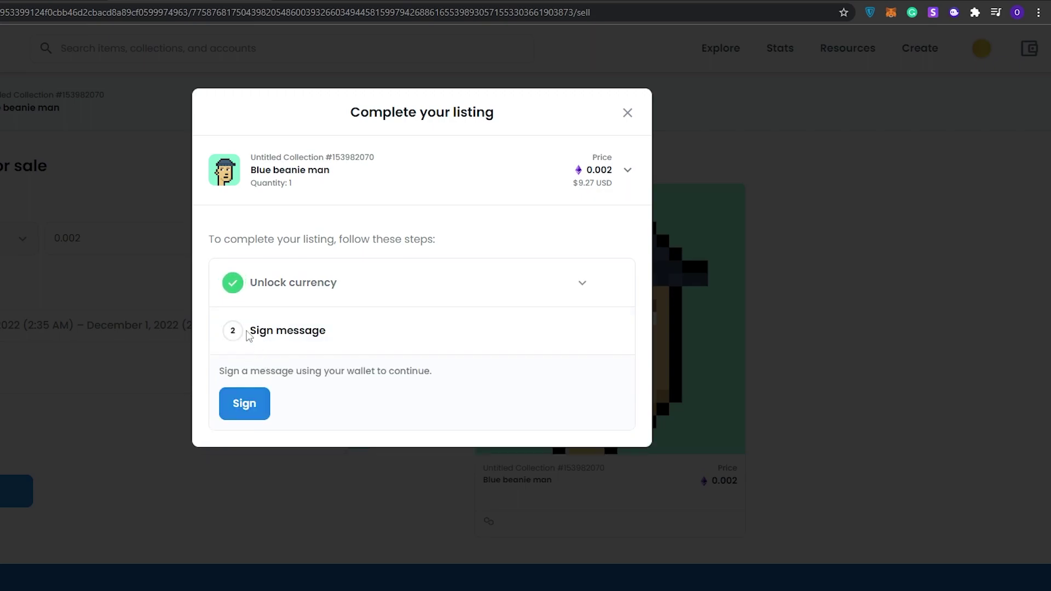
Try to sign the listing message with the wallet, and close the listing completion dialog
left_click(254, 407)
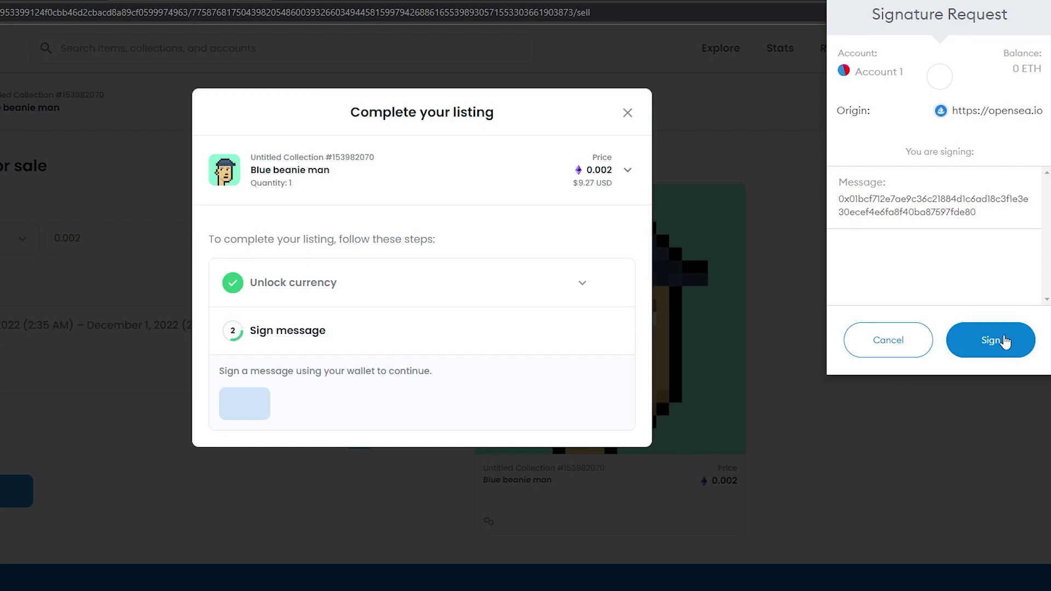
left_click(1006, 339)
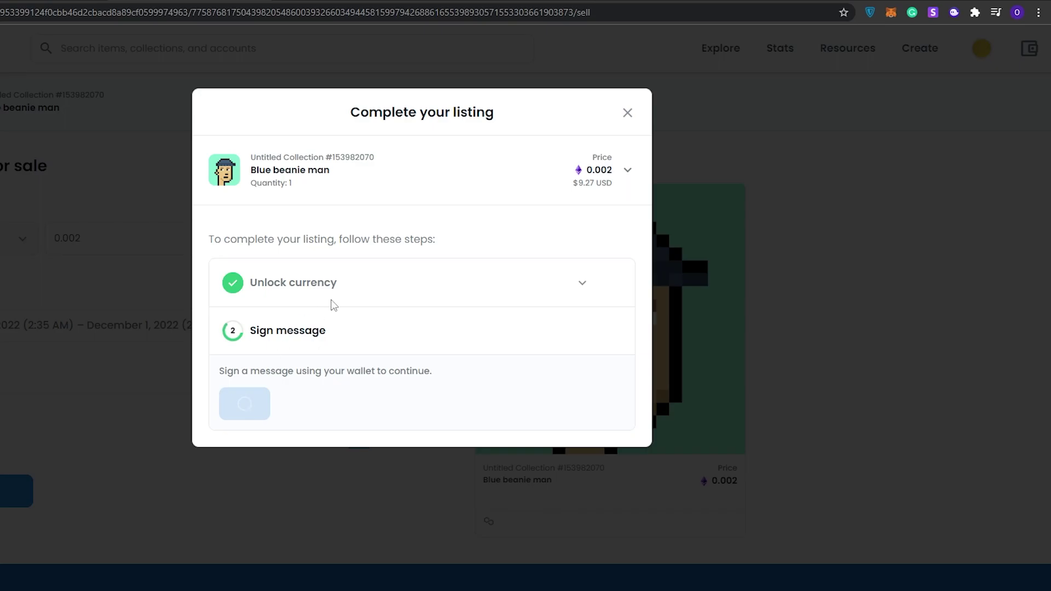
left_click(627, 117)
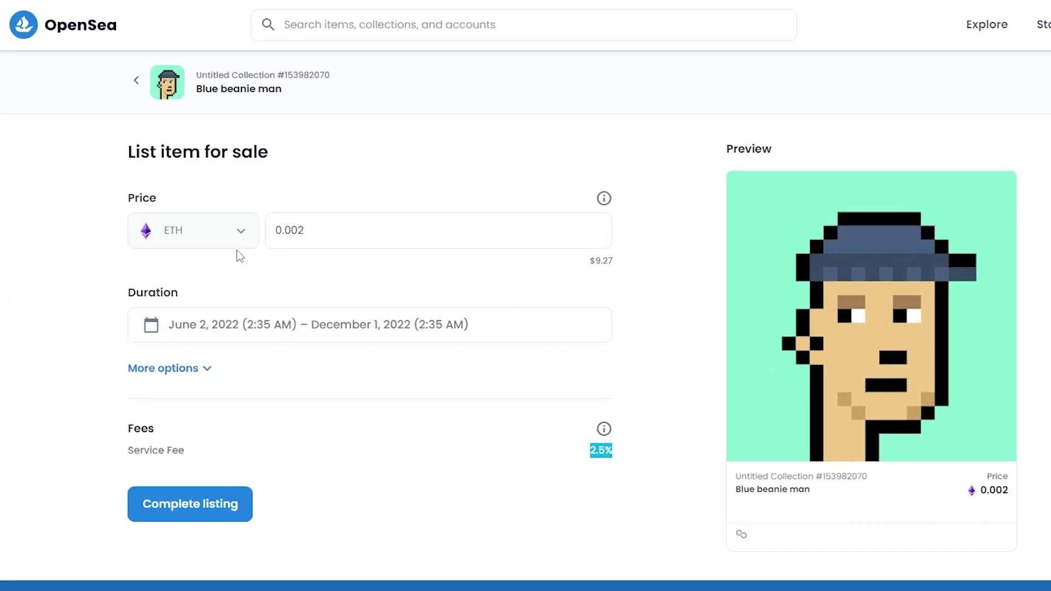
Set the listing's duration to run from March 9, 2022 to April 4, 2022 and close the duration settings
left_click(299, 335)
left_click(300, 419)
left_click(294, 549)
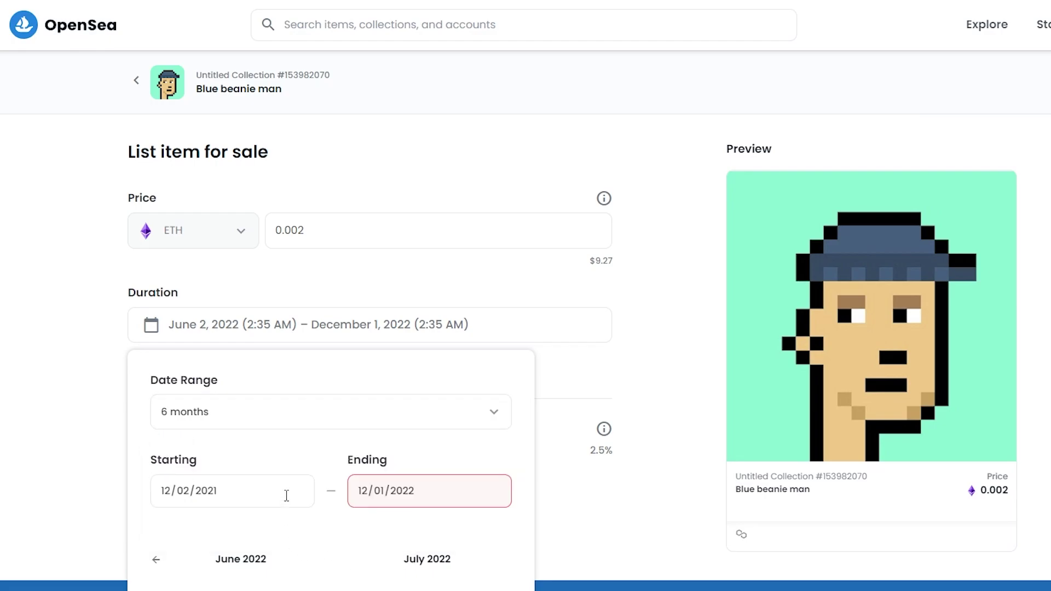
scroll(286, 497, "down", 5)
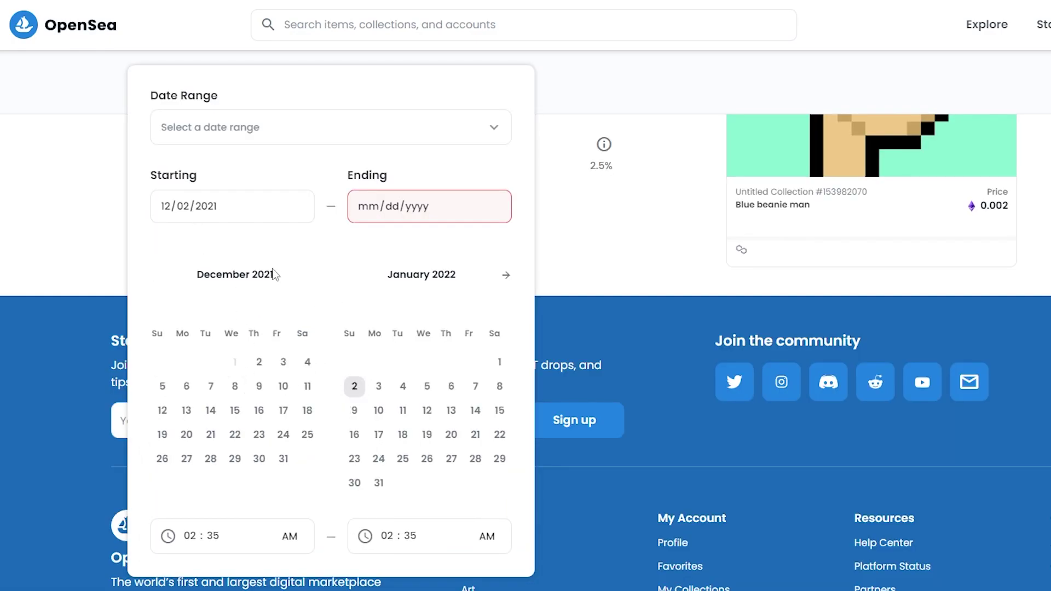
scroll(277, 270, "up", 1)
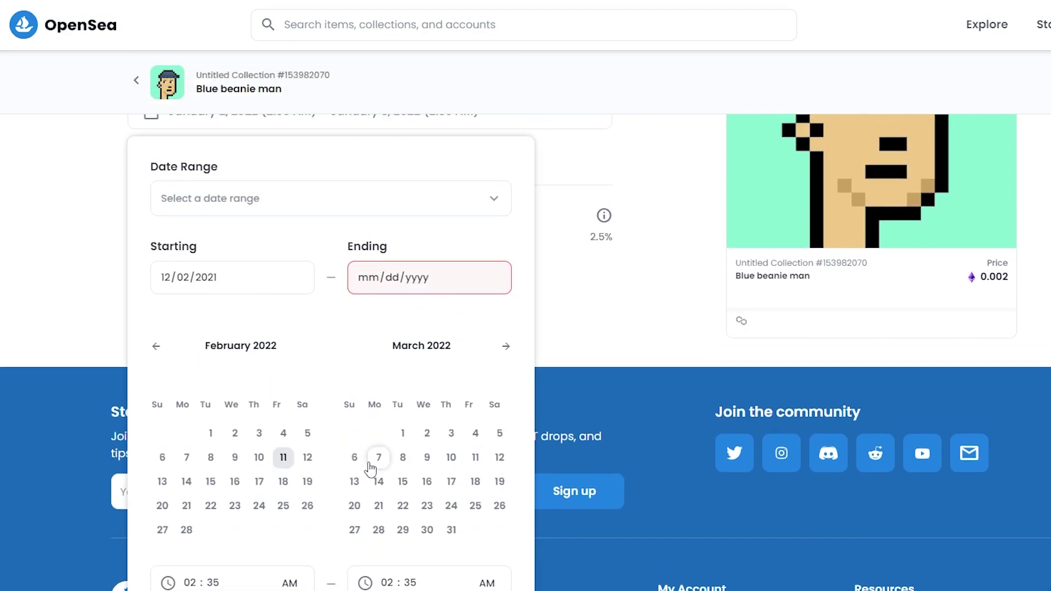
left_click(350, 456)
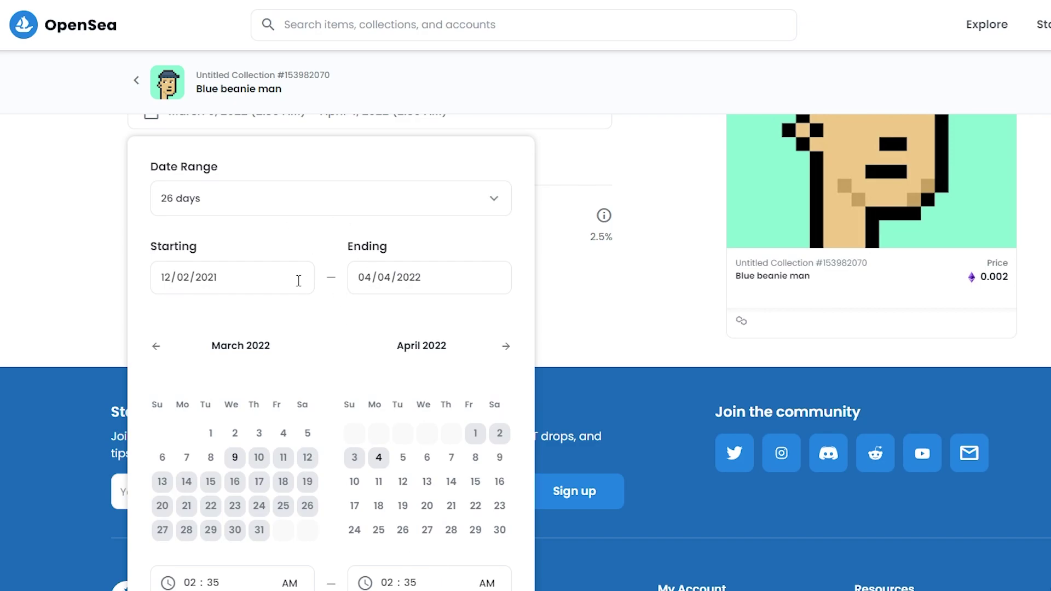
left_click(492, 203)
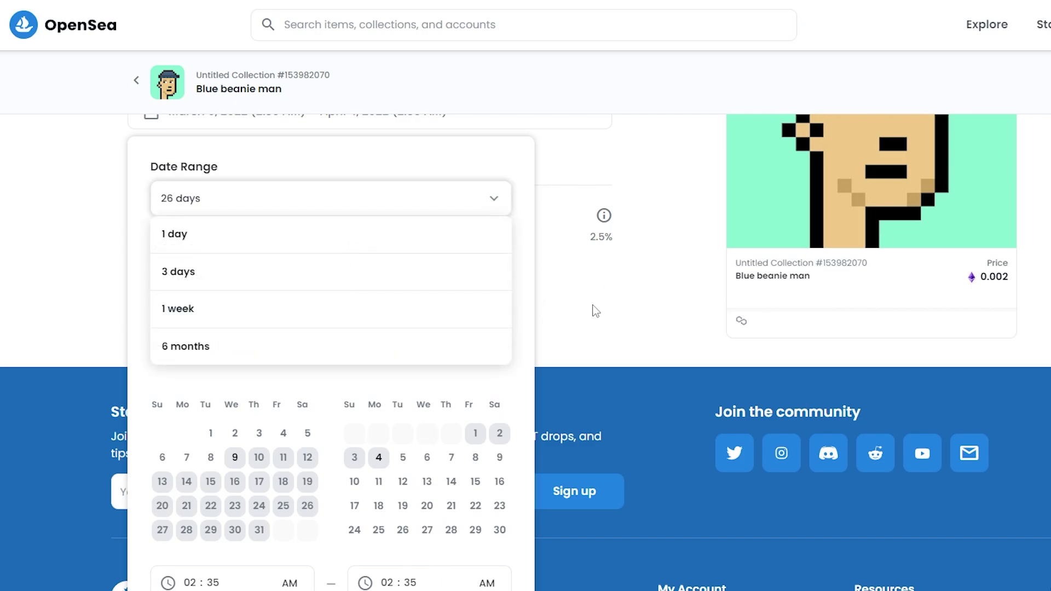
left_click(606, 310)
scroll(606, 310, "down", 1)
scroll(581, 324, "up", 3)
Complete the Blue beanie man listing by signing its message with the wallet, and close the listing confirmation
left_click(190, 432)
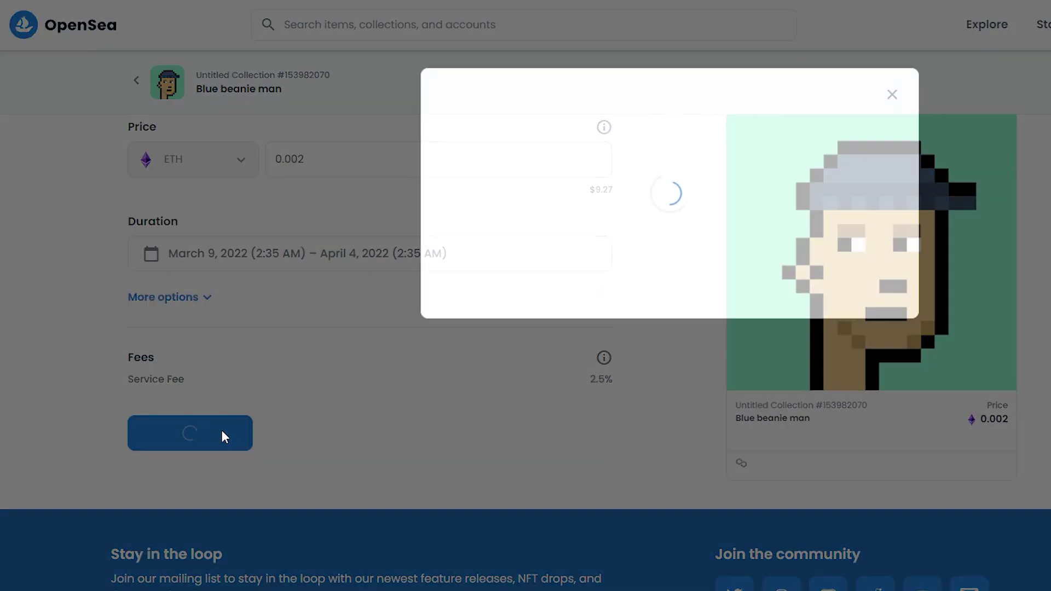
left_click(479, 357)
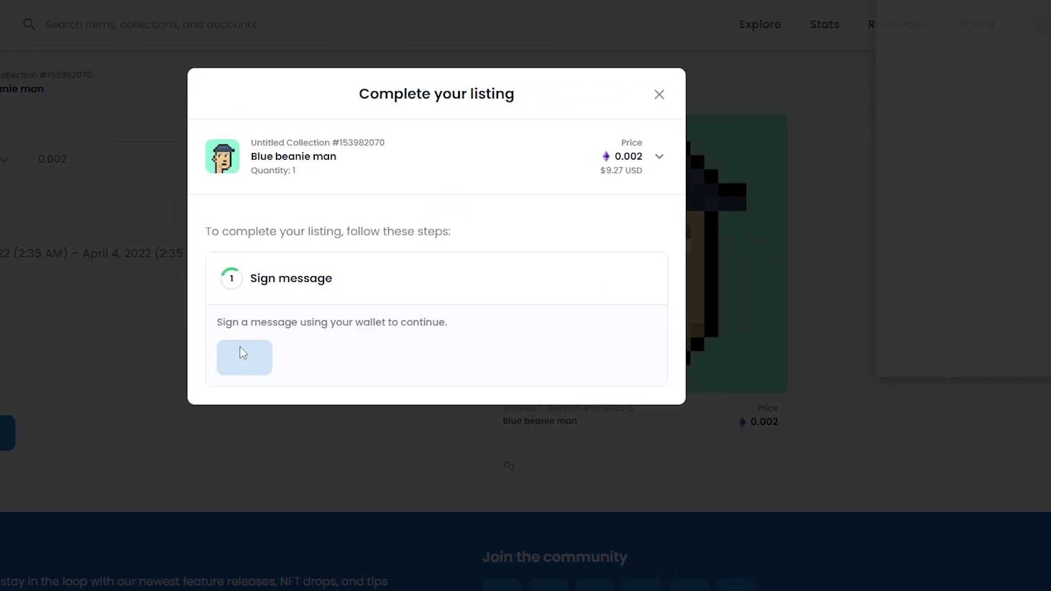
left_click(993, 329)
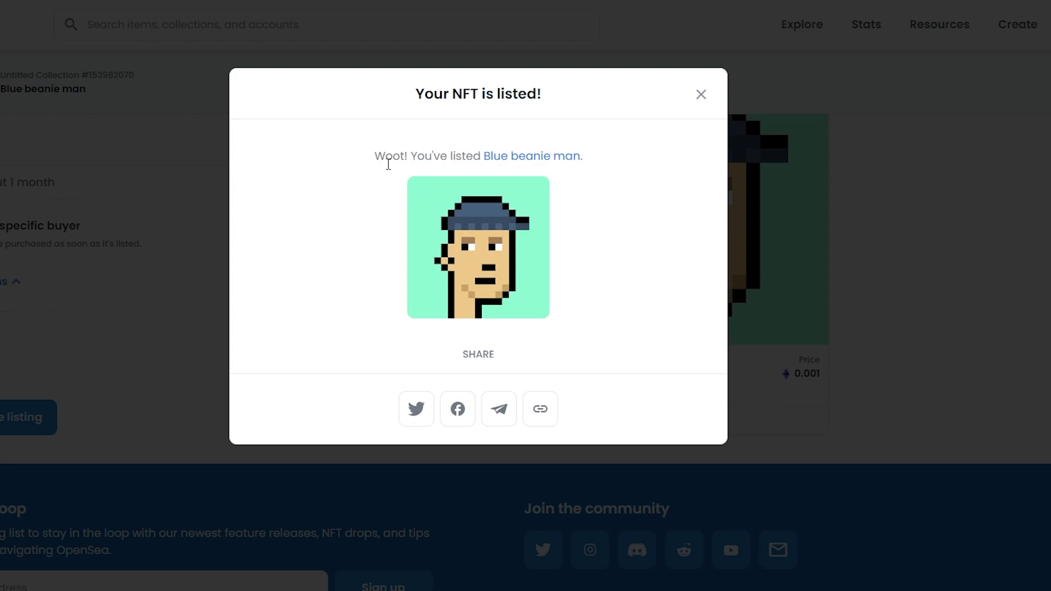
left_click_drag(364, 156, 619, 159)
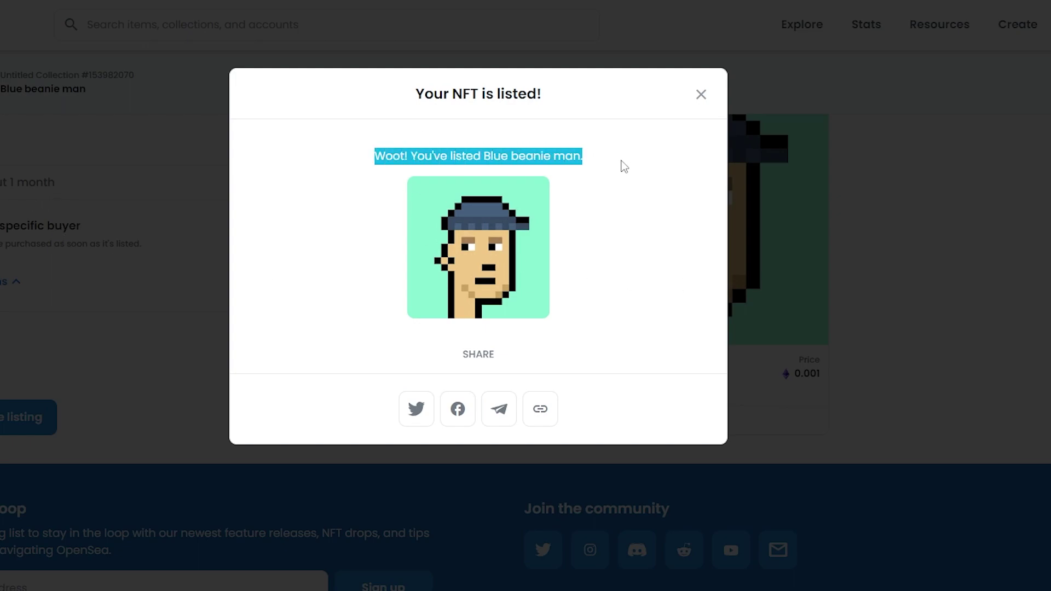
left_click(622, 164)
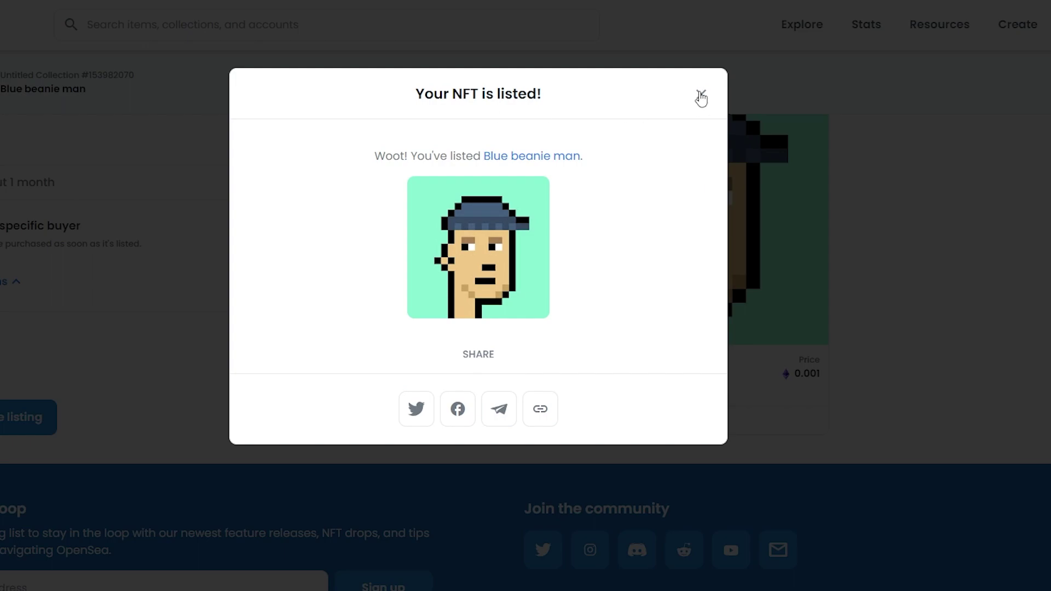
left_click(700, 95)
Examine the listed item's page, including its current price, sale end date, description, offers, item activity and collection section
scroll(460, 413, "down", 5)
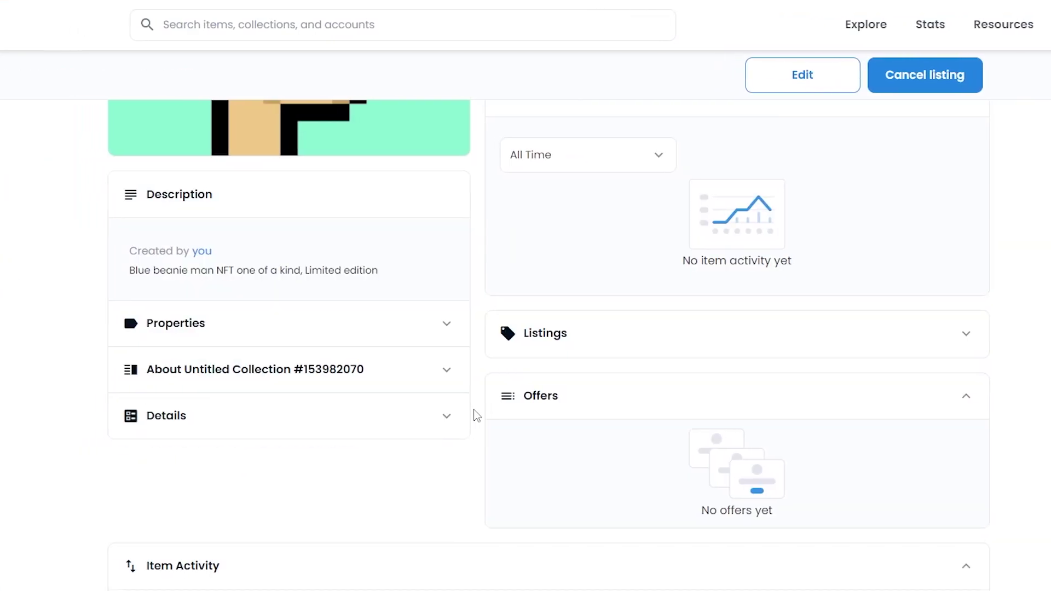
scroll(476, 416, "up", 5)
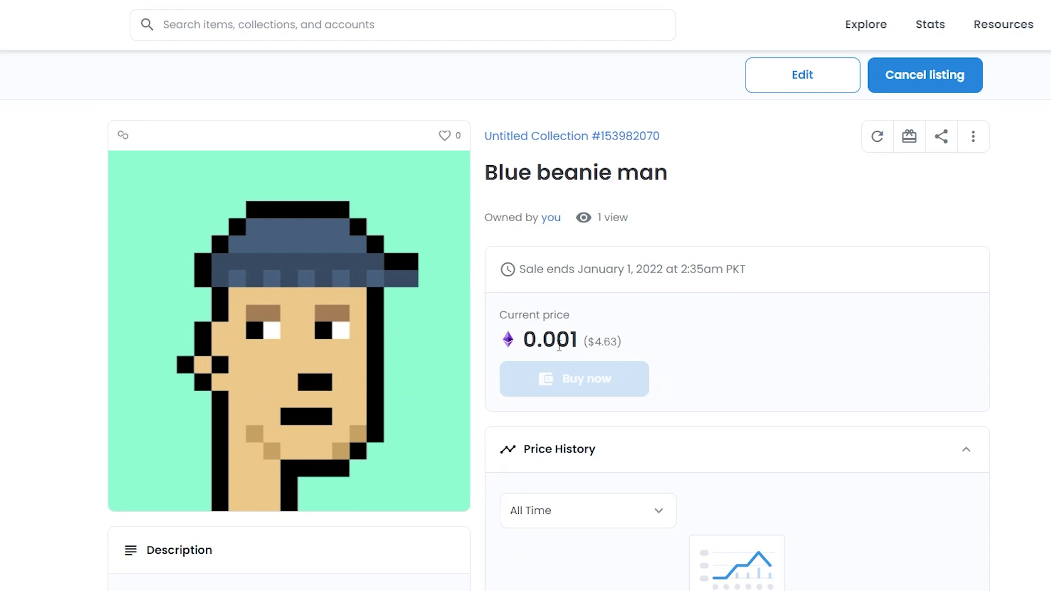
scroll(583, 350, "down", 8)
scroll(634, 391, "up", 3)
scroll(634, 391, "down", 8)
scroll(634, 390, "down", 7)
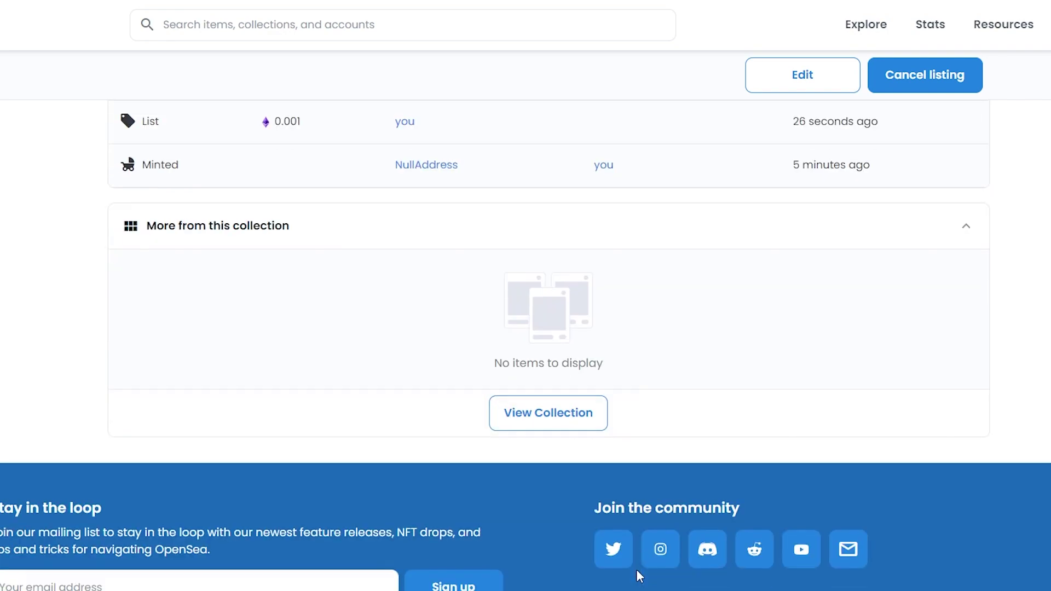
scroll(634, 558, "up", 15)
scroll(633, 556, "up", 5)
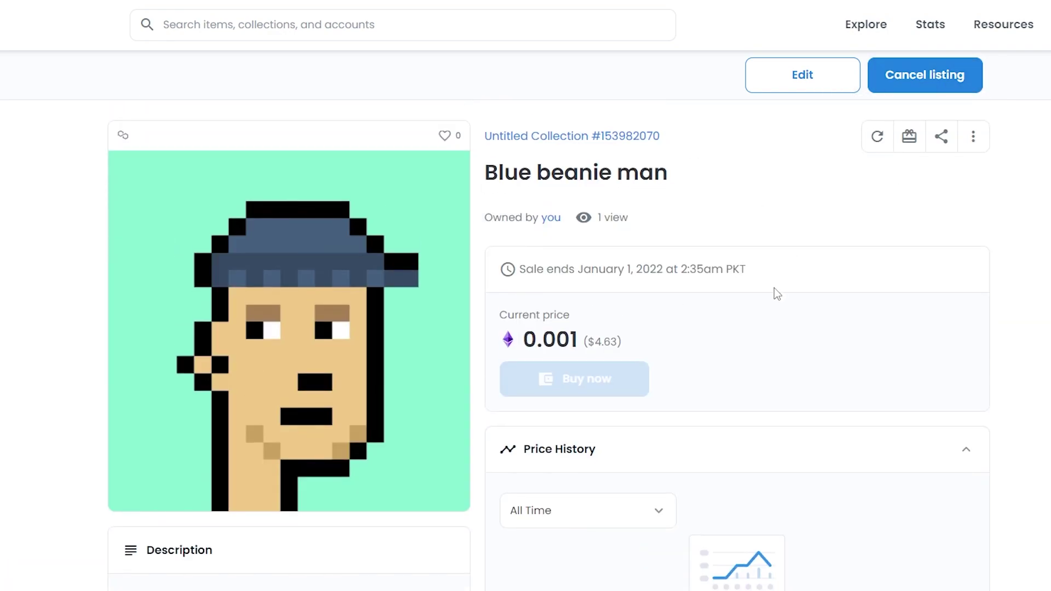
mouse_move(122, 136)
scroll(102, 222, "down", 1)
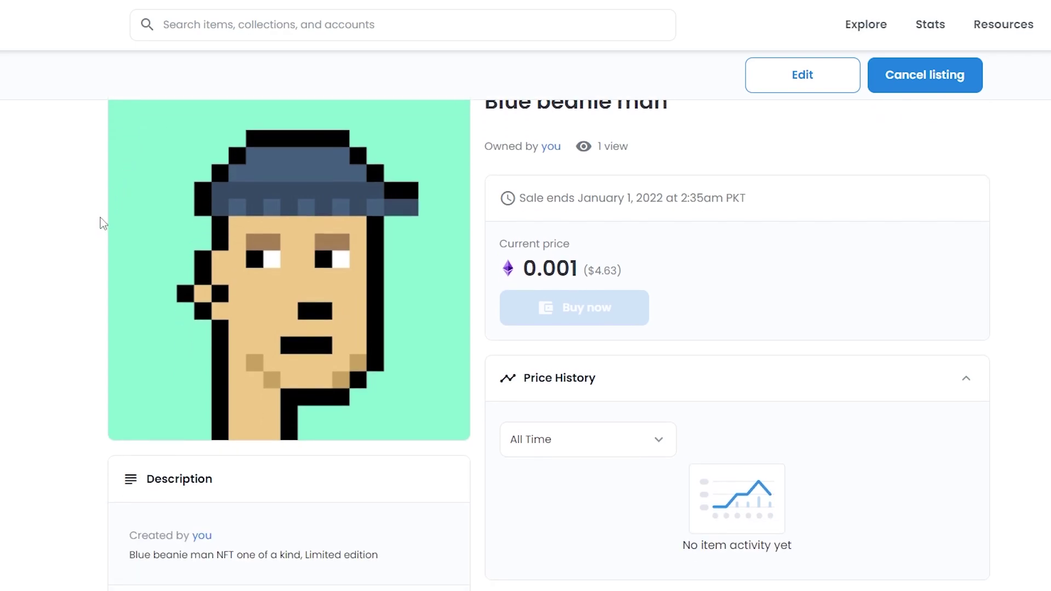